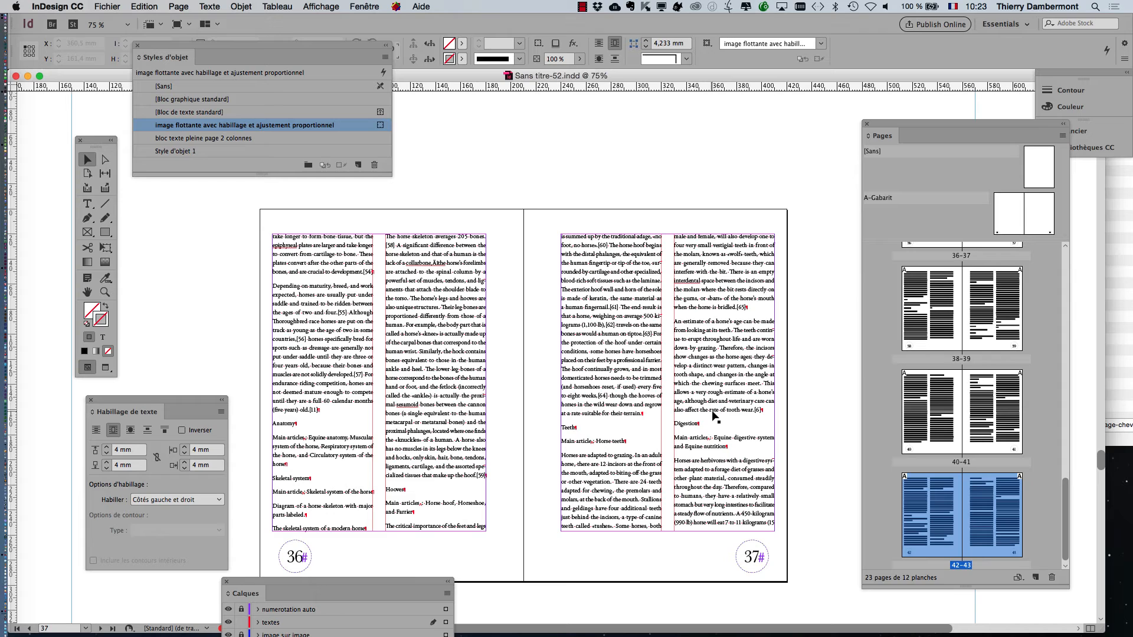
# Step: Try setting the text frame on page 37 to a single column, and undo the change
pyautogui.click(646, 311)
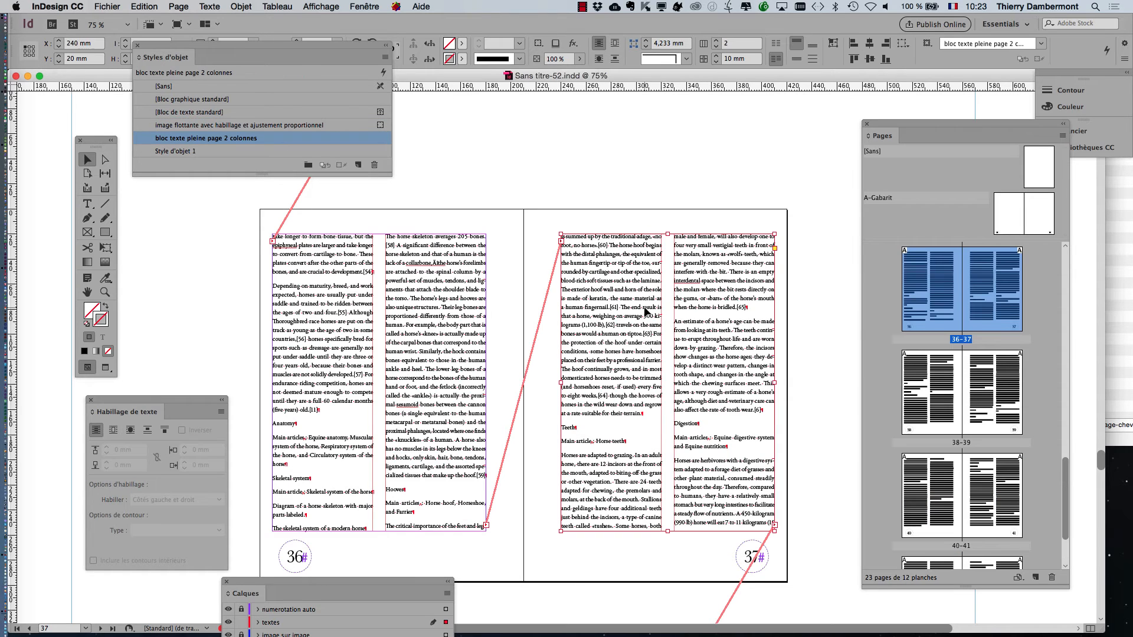
pyautogui.click(241, 7)
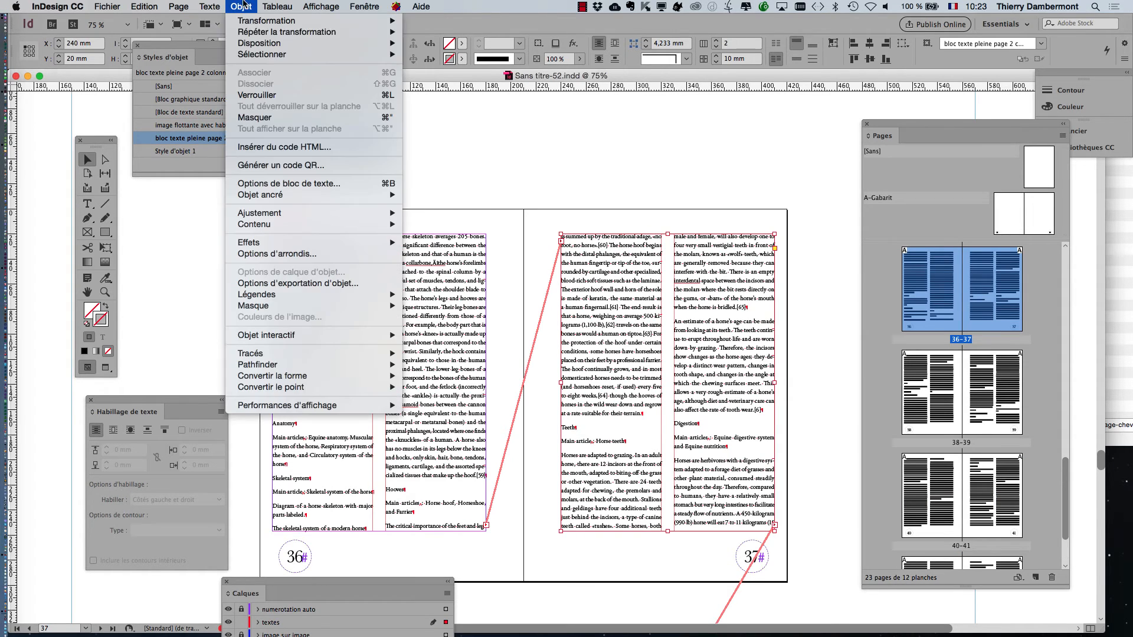
pyautogui.click(304, 183)
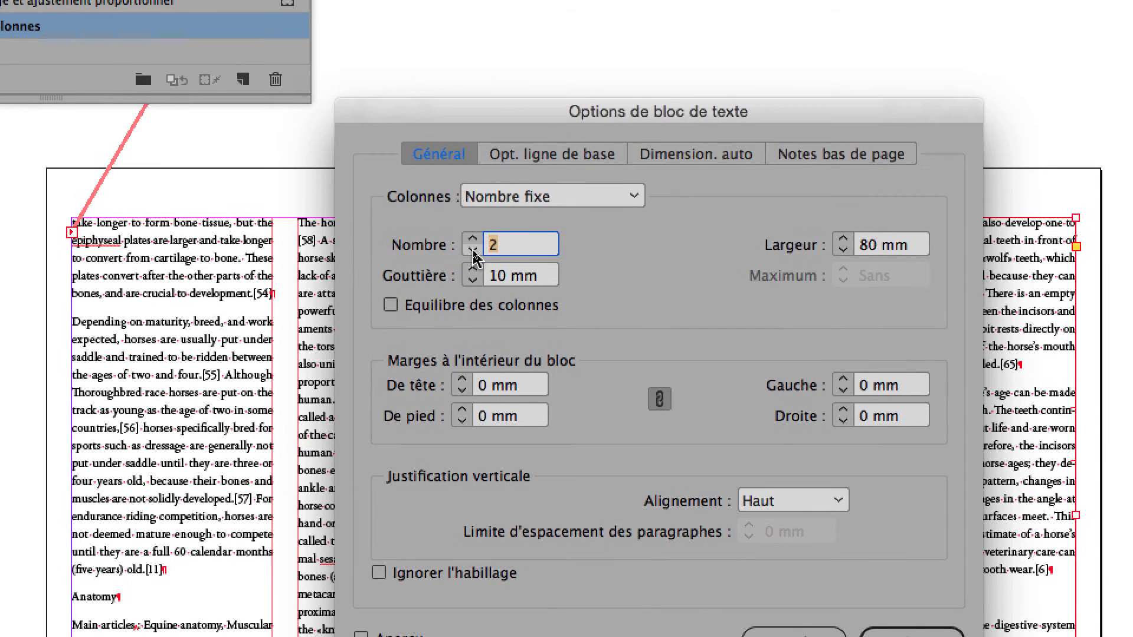
pyautogui.click(473, 250)
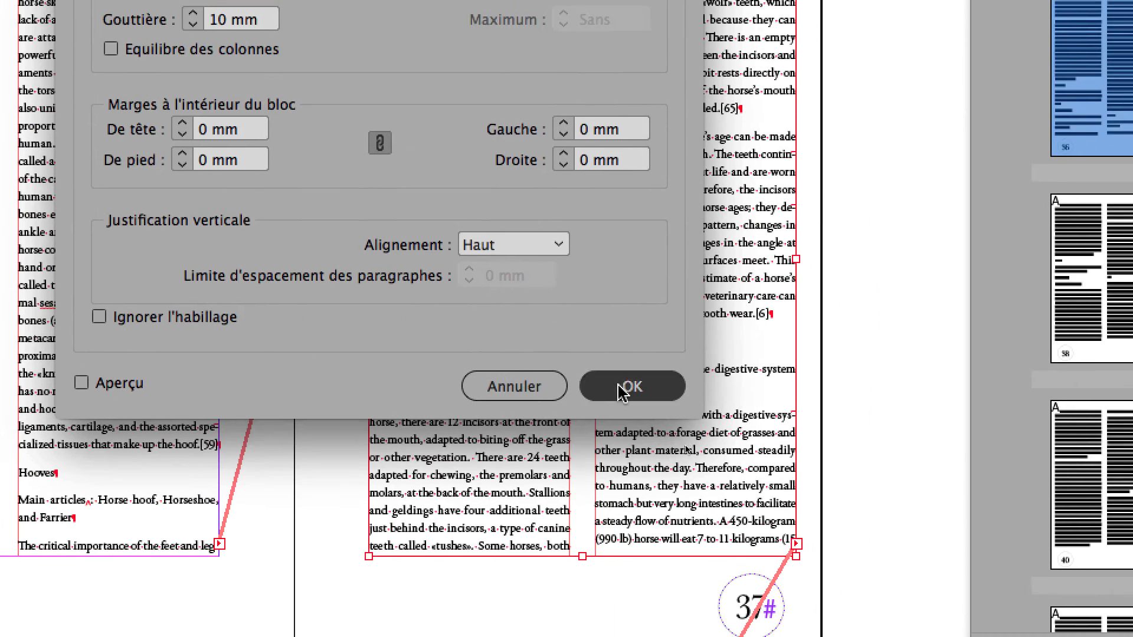
pyautogui.click(625, 387)
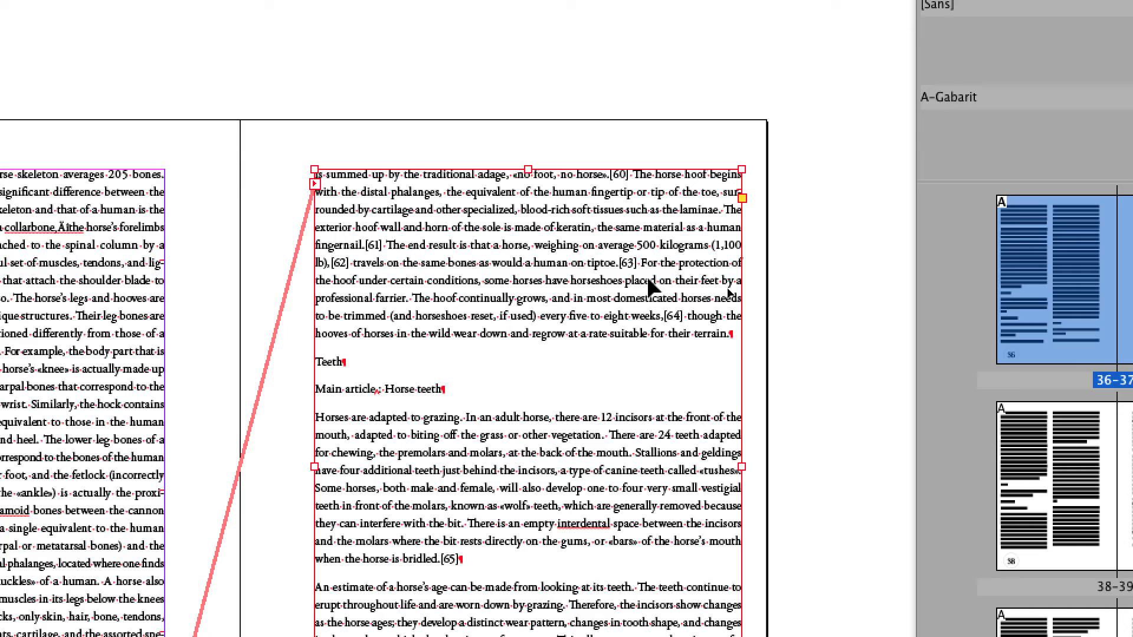
pyautogui.press('super+z')
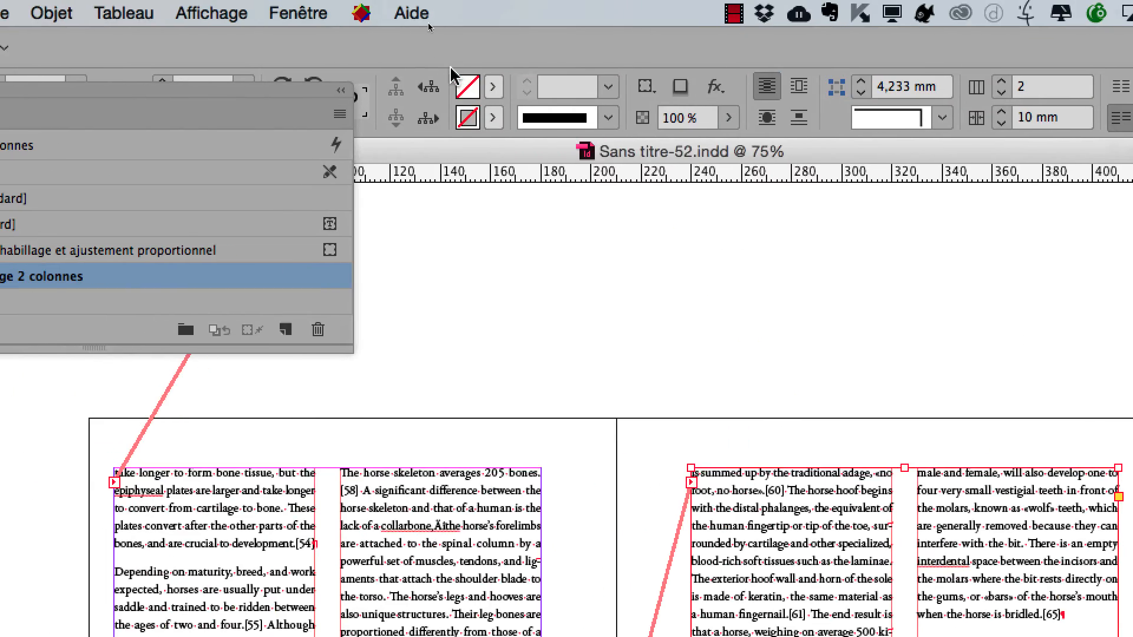
# Step: Repeat the one-column trial on the page 37 text frame and restore its two-column layout
pyautogui.click(239, 12)
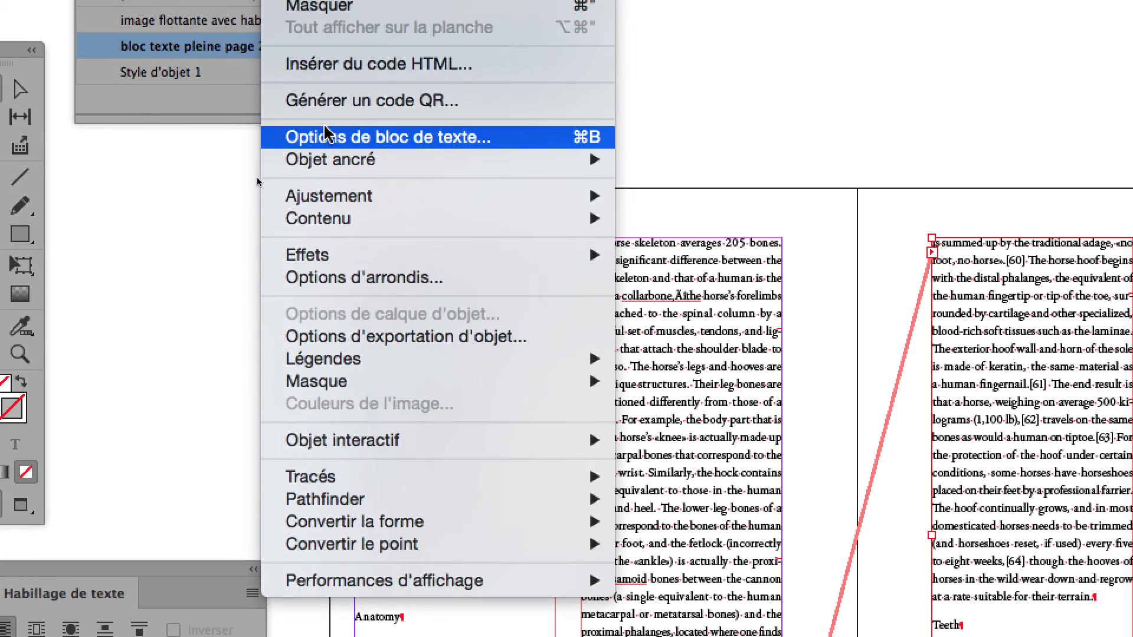
pyautogui.click(325, 131)
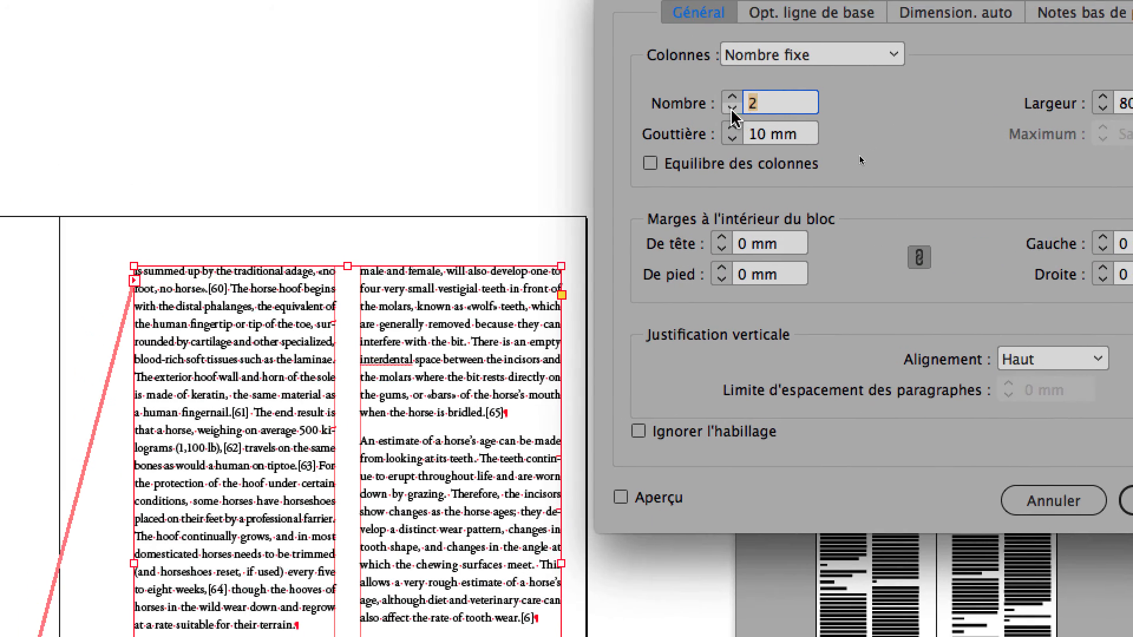
pyautogui.click(731, 108)
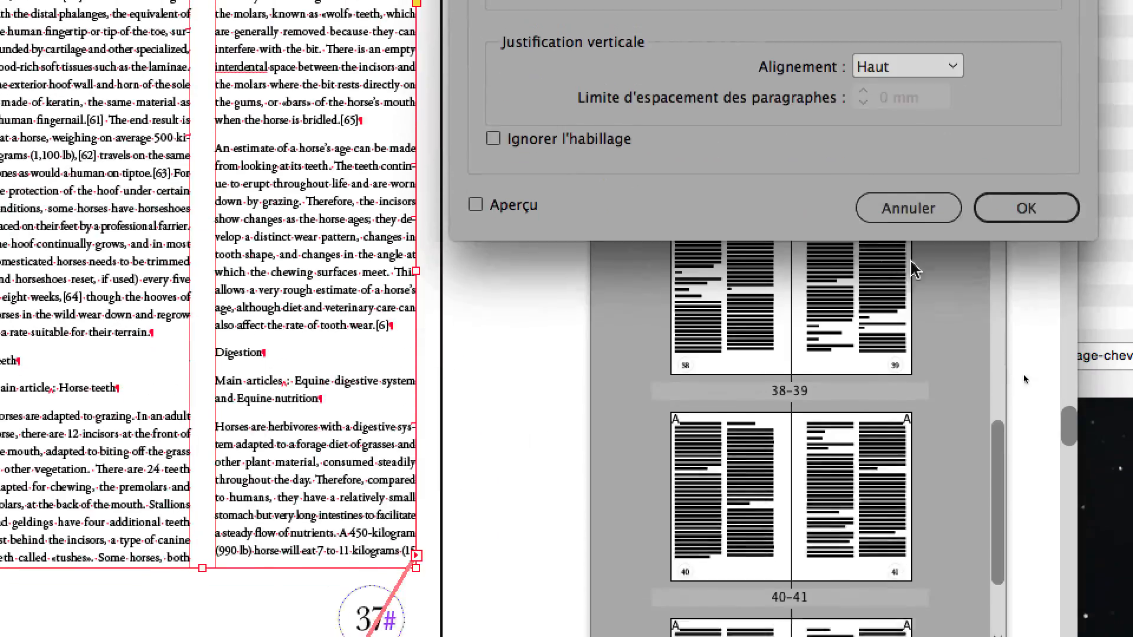
pyautogui.click(1128, 505)
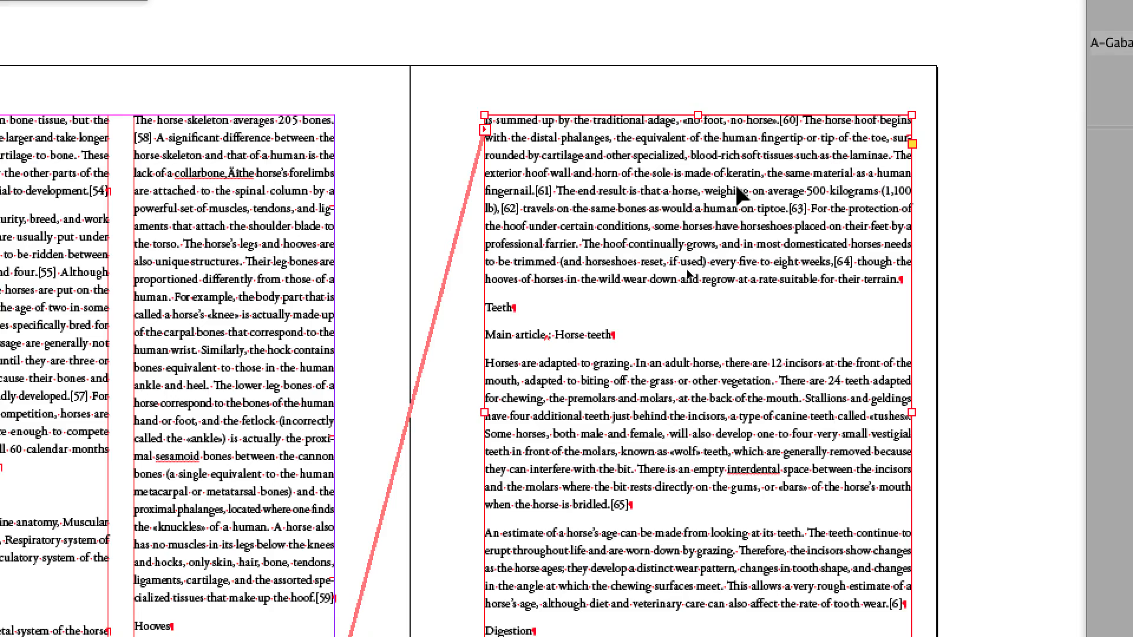
pyautogui.press('super+z')
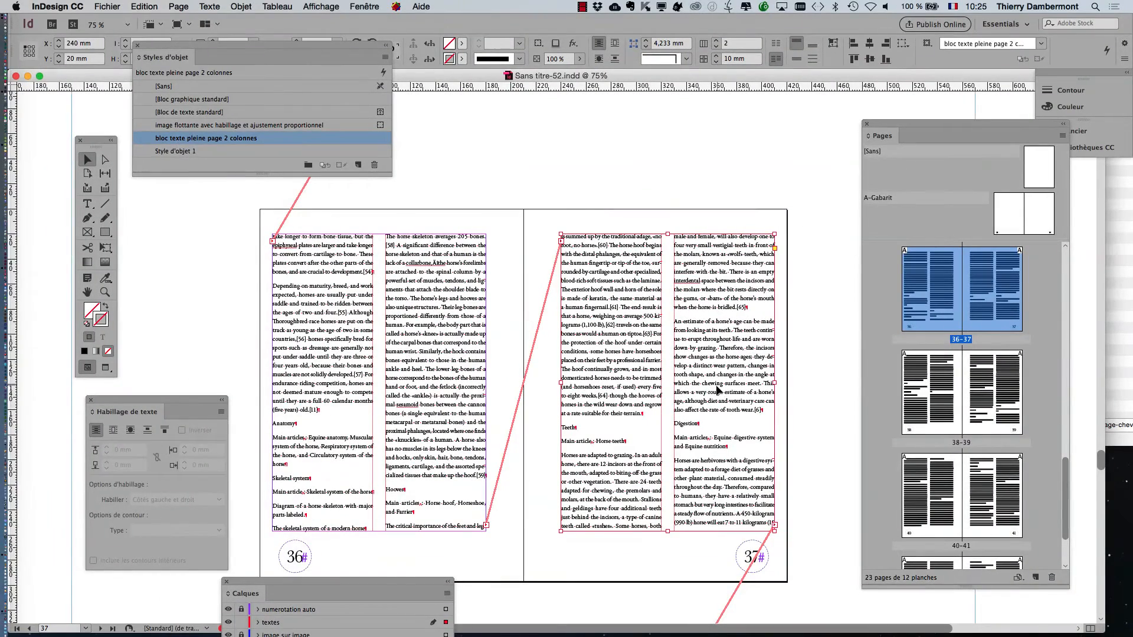
# Step: Deselect the text frame, lock the textes layer and unlock the images layer
pyautogui.click(631, 172)
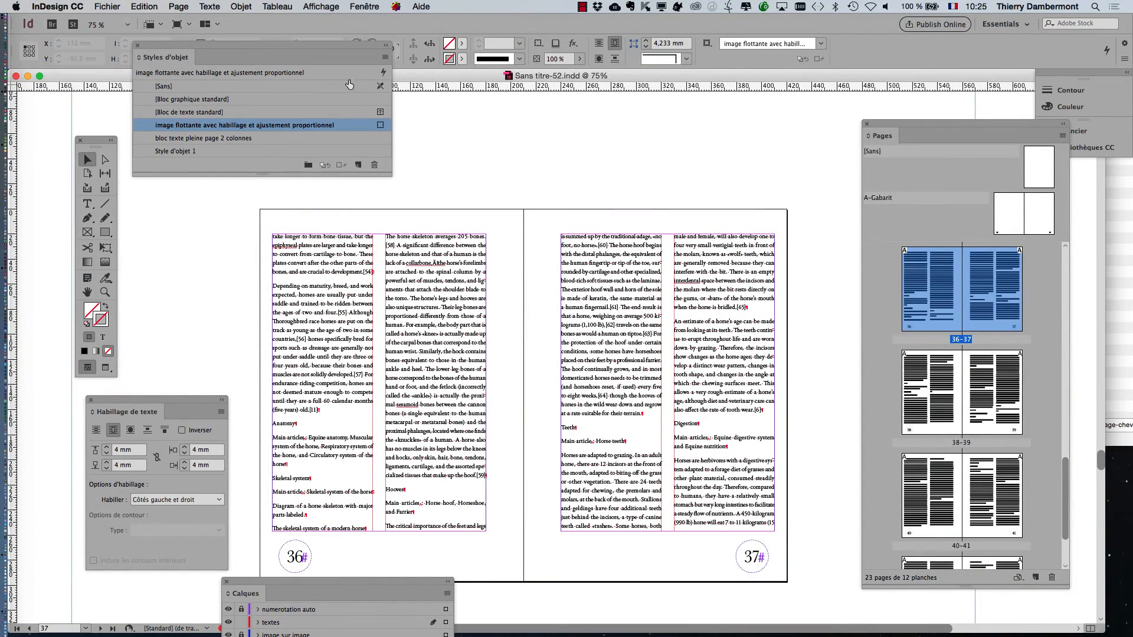
pyautogui.moveTo(285, 582); pyautogui.dragTo(702, 115)
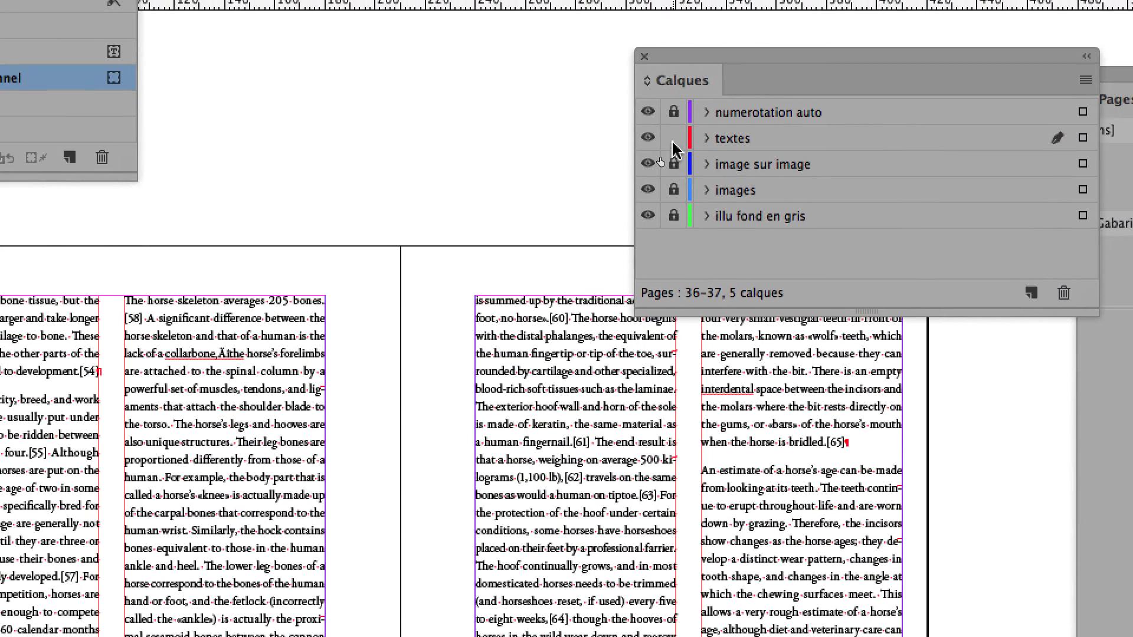
pyautogui.click(672, 138)
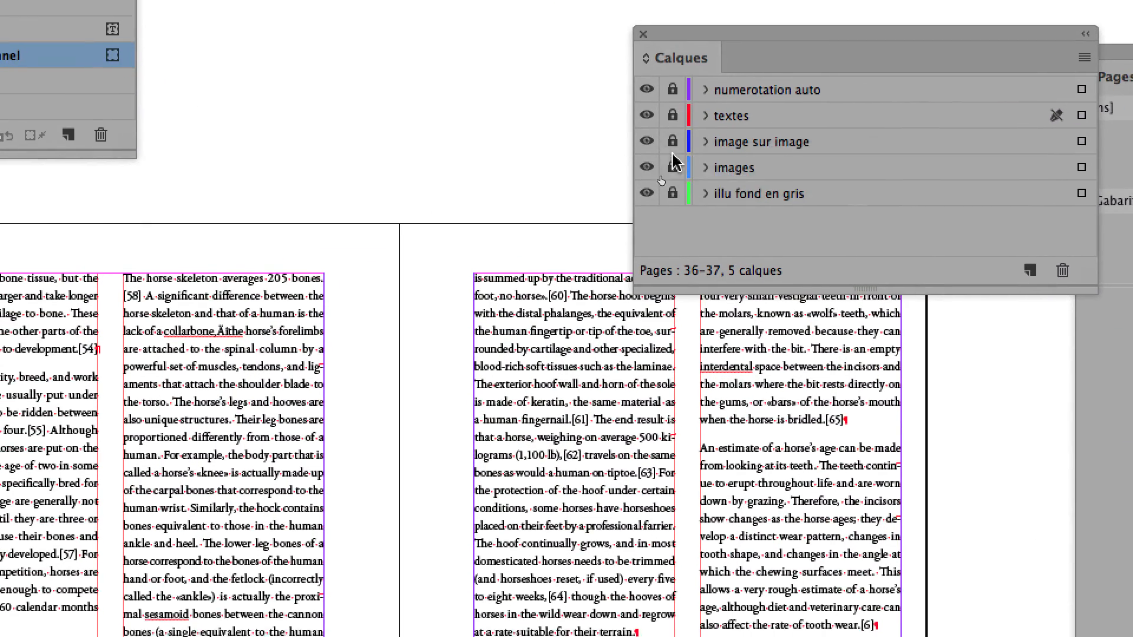
pyautogui.click(674, 161)
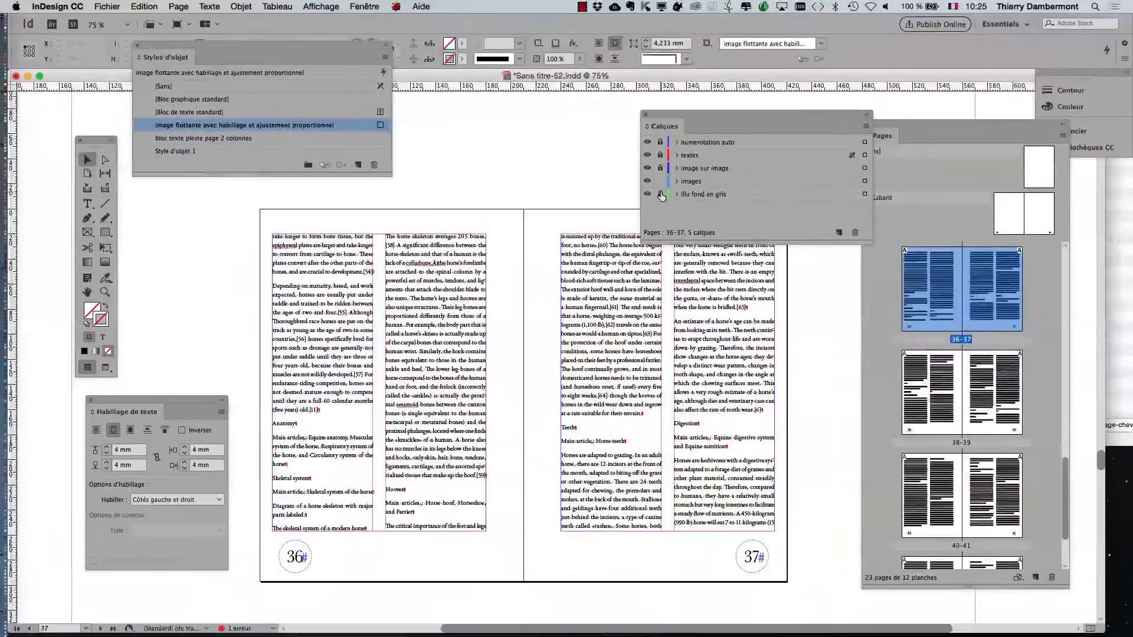
pyautogui.moveTo(672, 126); pyautogui.dragTo(685, 68)
# Step: Activate the Rectangle Frame tool and make images the active layer, leaving the textes layer locked
pyautogui.click(93, 236)
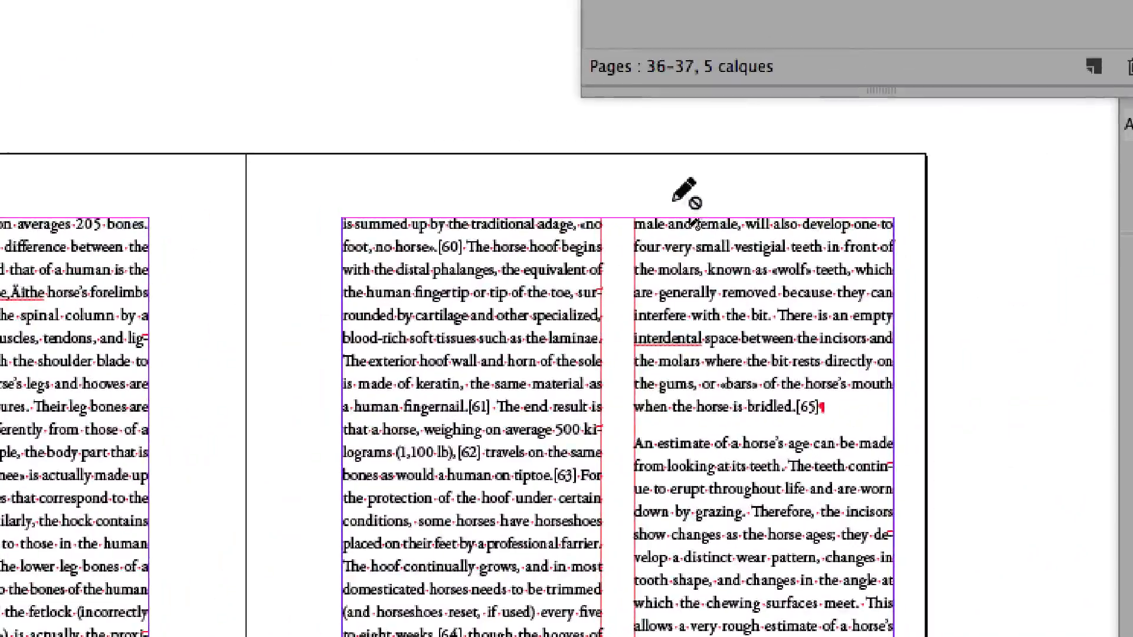
pyautogui.click(843, 189)
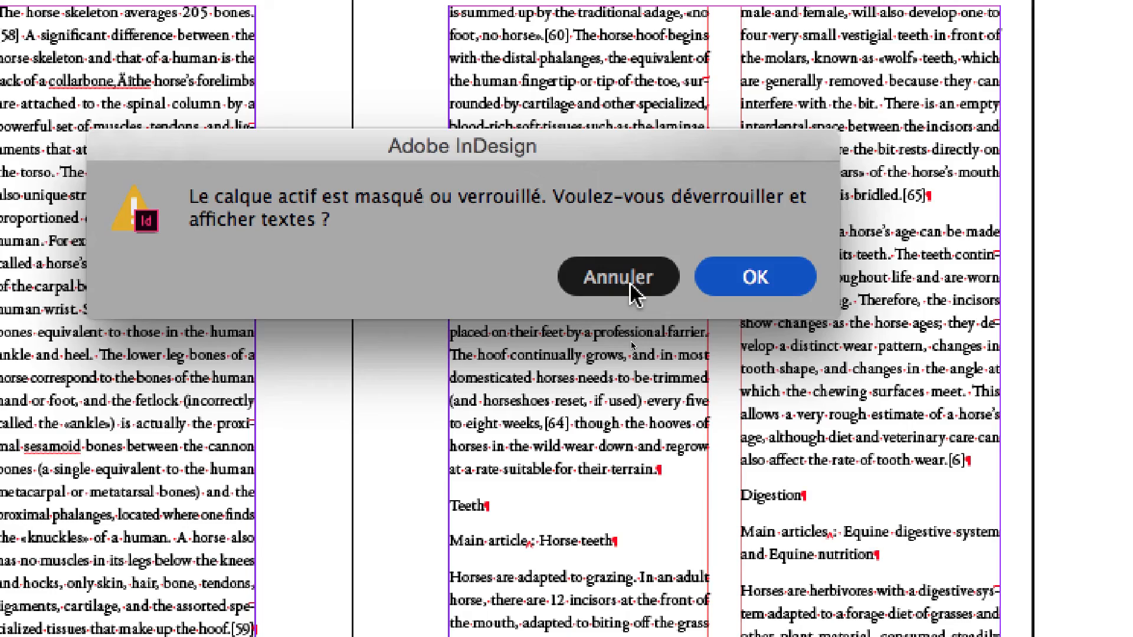
pyautogui.click(632, 286)
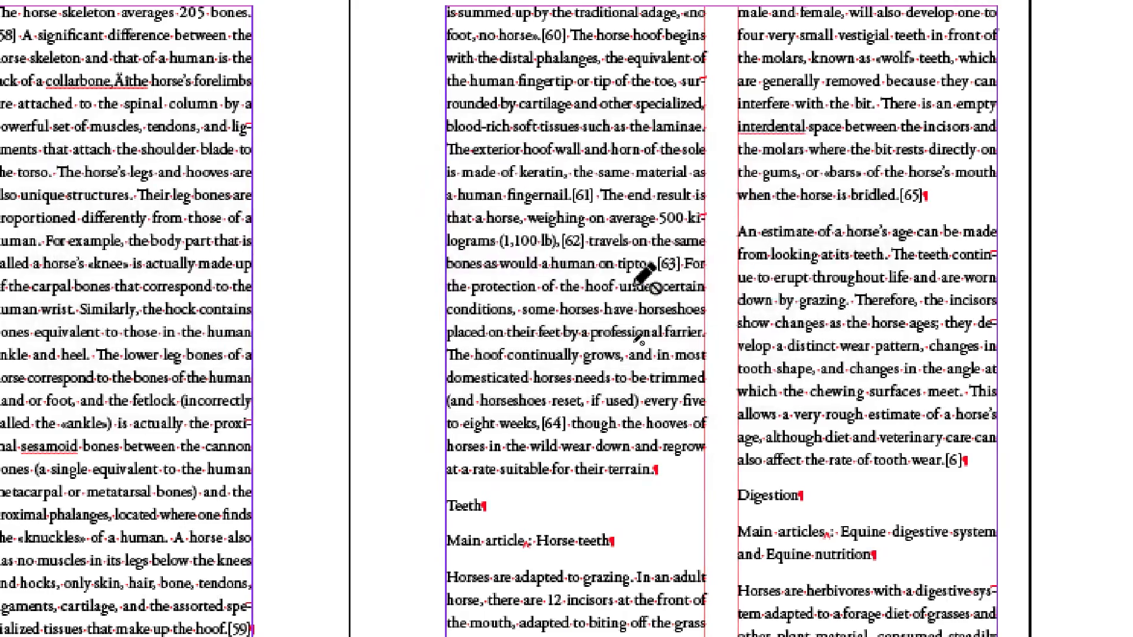
pyautogui.click(706, 123)
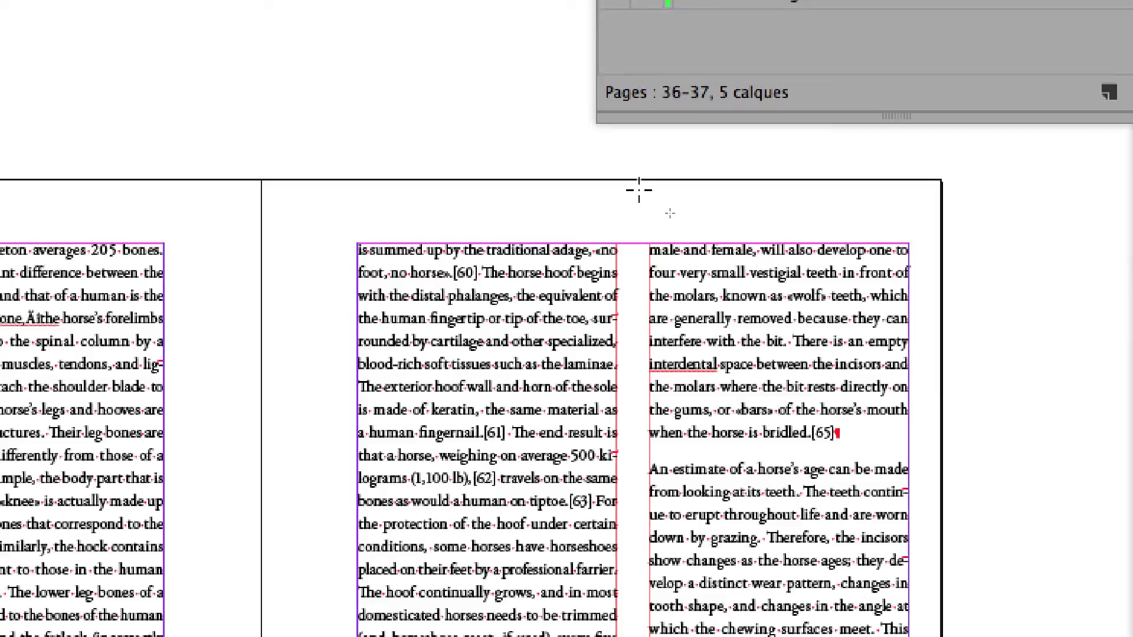
# Step: Draw an empty image frame about 95 × 297 mm over the outer column of page 37, covering the full page height
pyautogui.moveTo(639, 190); pyautogui.dragTo(813, 636)
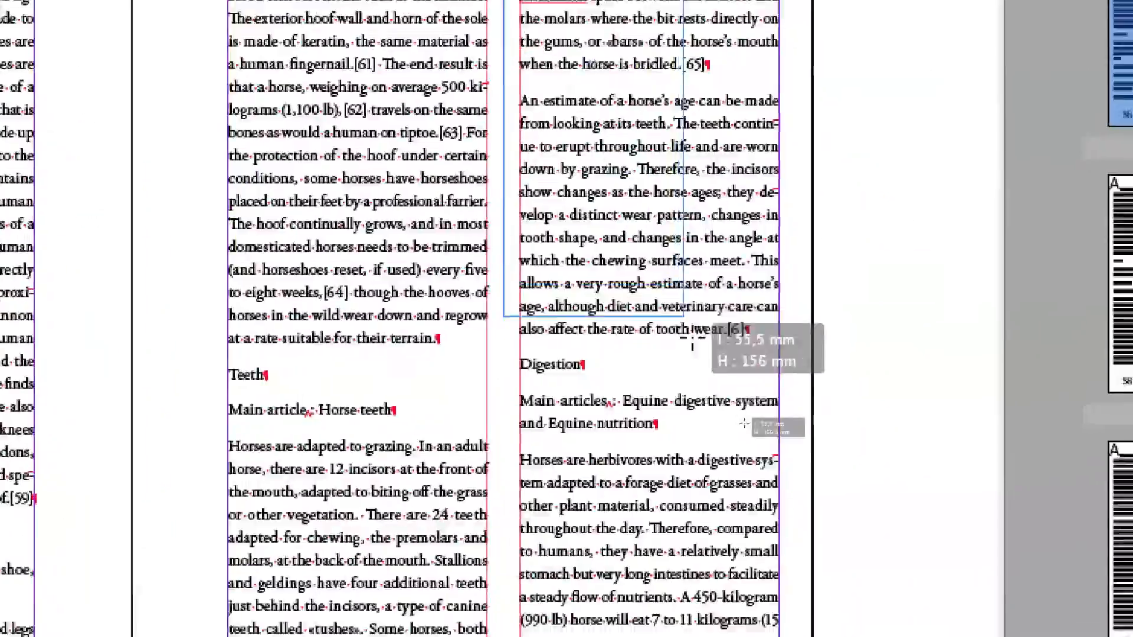
pyautogui.moveTo(693, 341); pyautogui.dragTo(813, 636)
pyautogui.moveTo(730, 494); pyautogui.dragTo(732, 496)
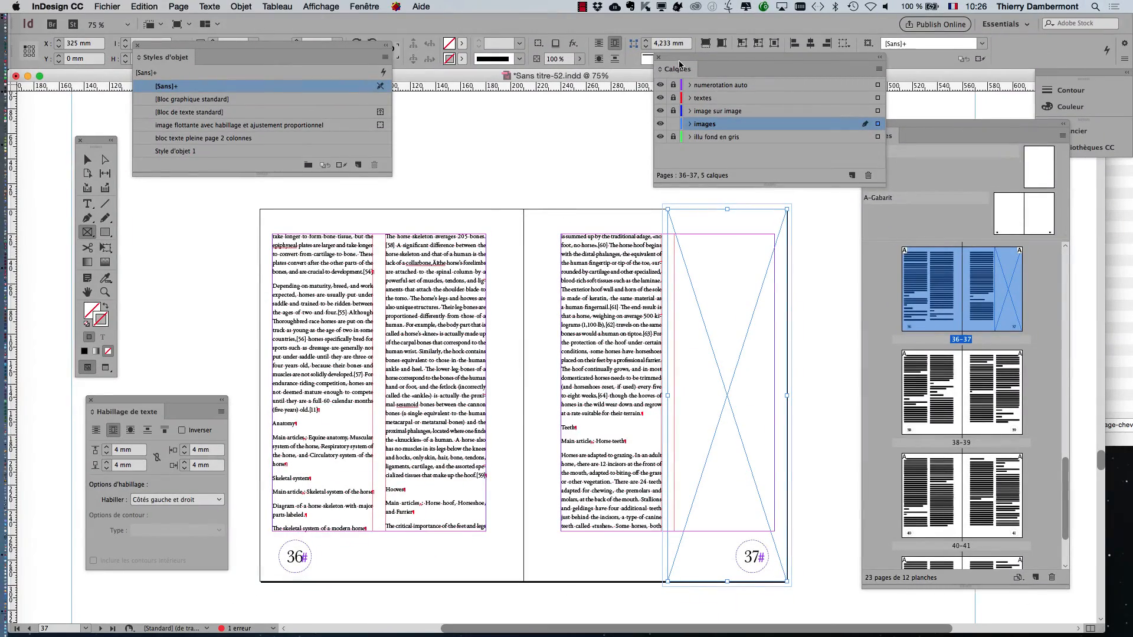
# Step: Preview the spread without guides and deselect the image frame to check how the text wraps beside it
pyautogui.moveTo(675, 56); pyautogui.dragTo(686, 25)
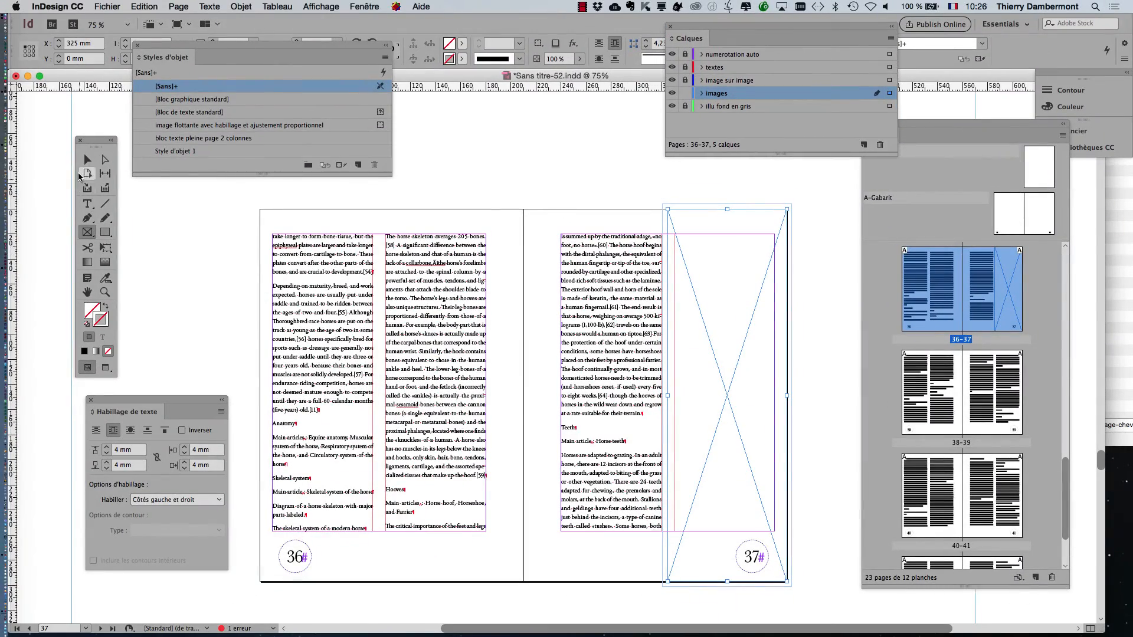
pyautogui.press('w')
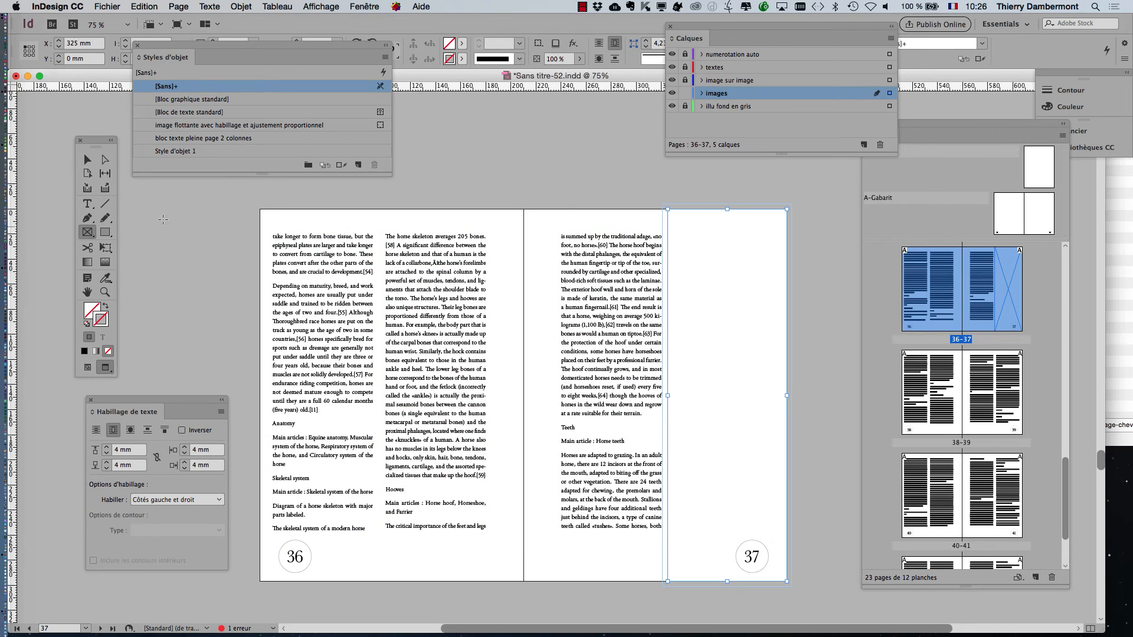
pyautogui.click(88, 159)
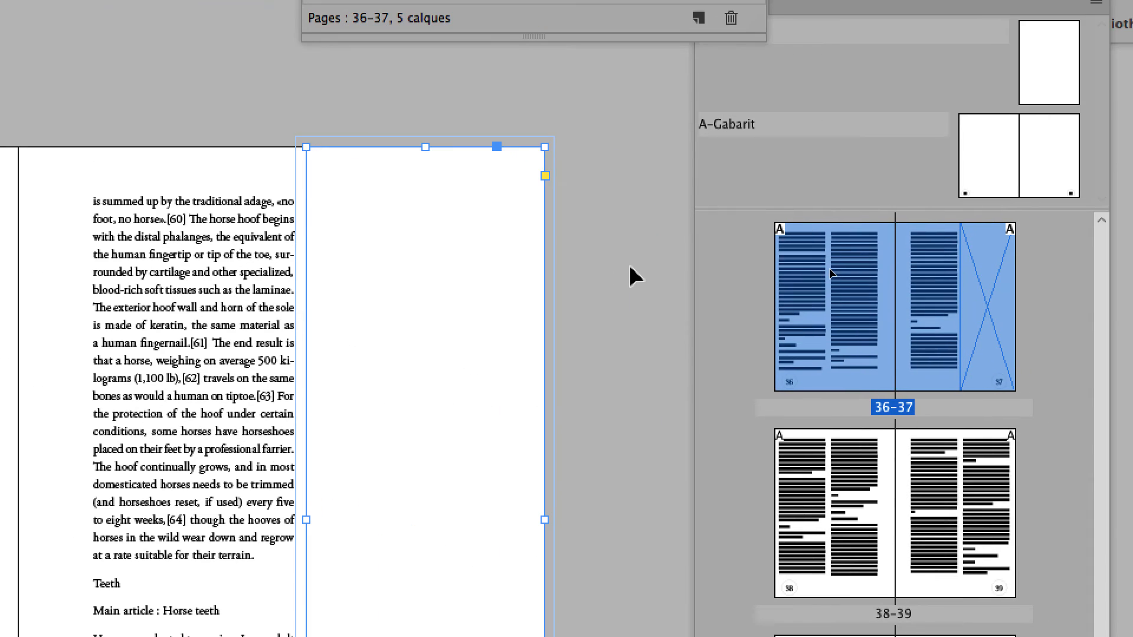
pyautogui.click(630, 267)
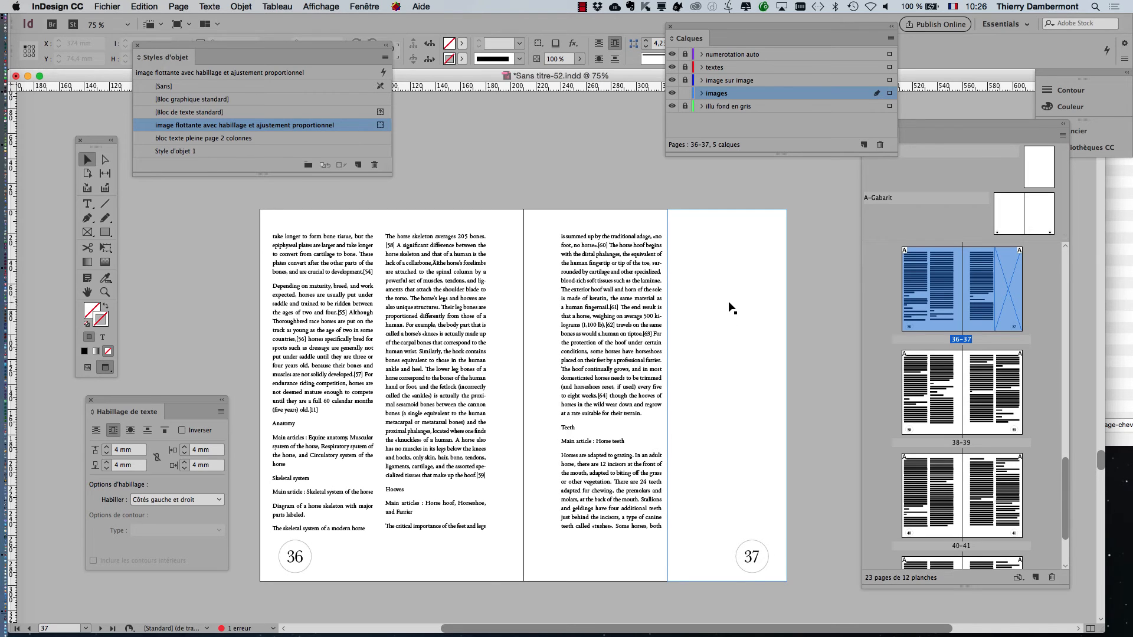
# Step: Apply the object style "image flottante avec habillage et ajustement proportionnel" to the image frame on page 37
pyautogui.click(724, 256)
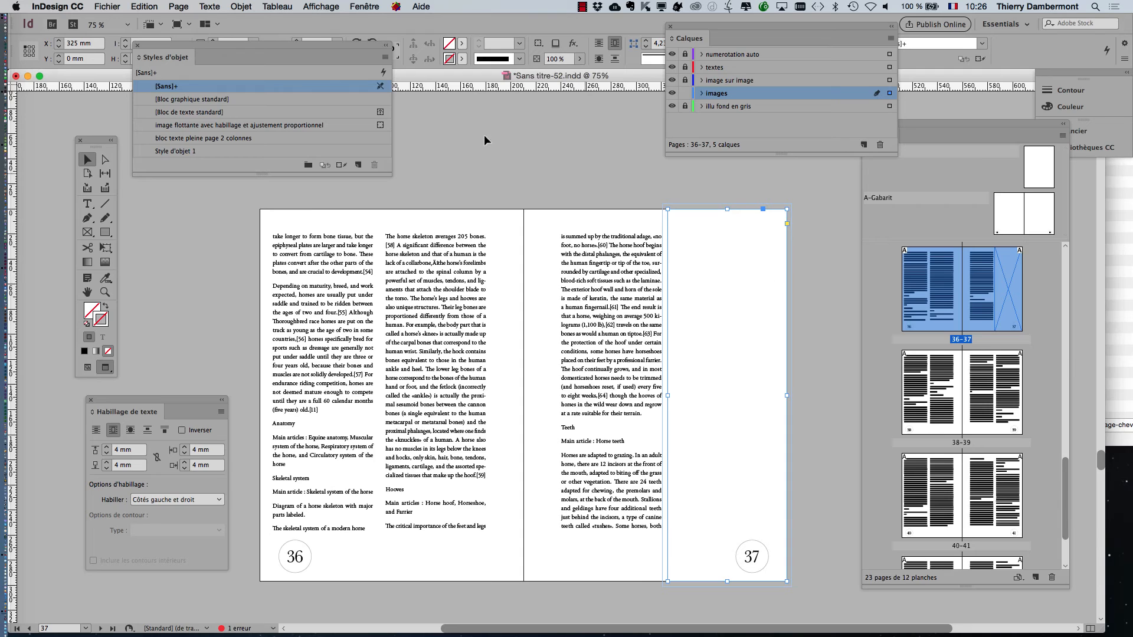
pyautogui.moveTo(275, 48); pyautogui.dragTo(319, 120)
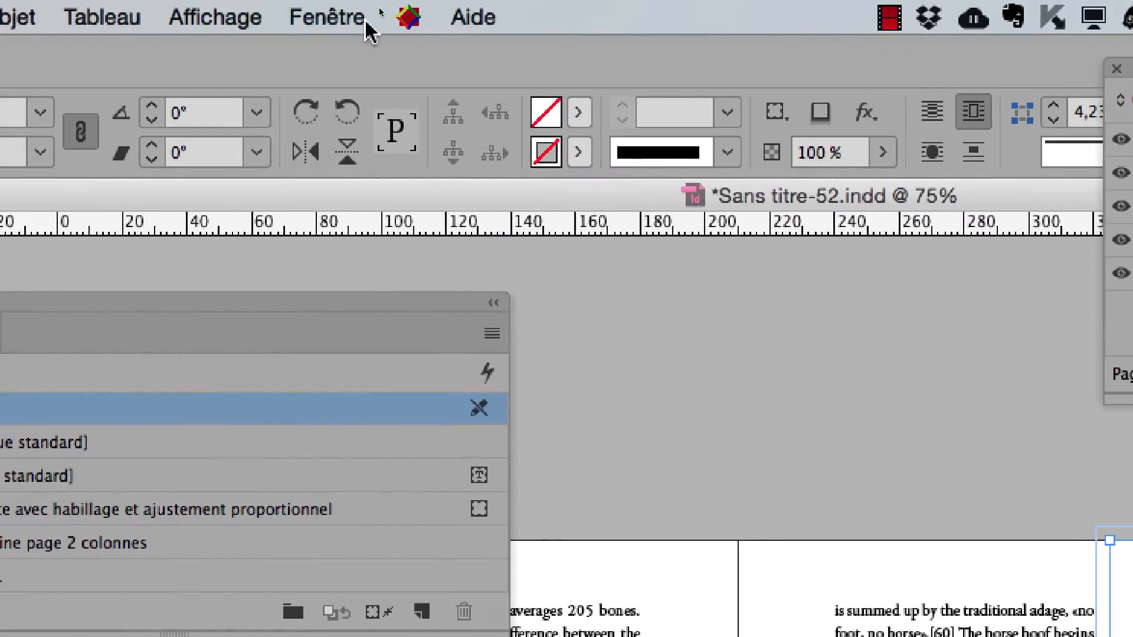
pyautogui.click(364, 18)
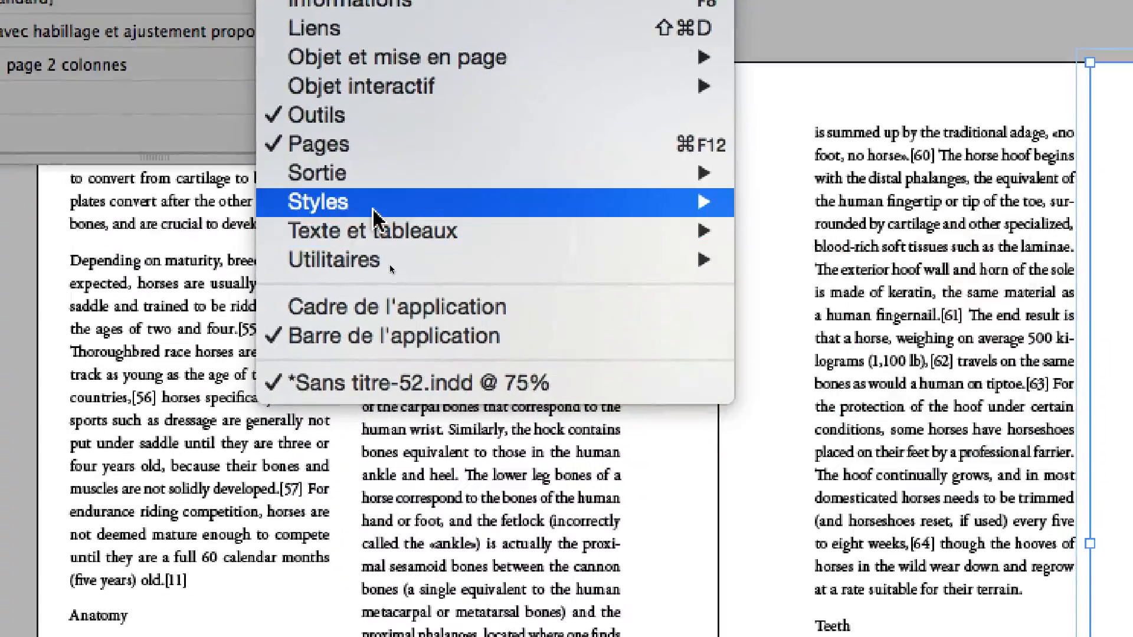
pyautogui.moveTo(393, 215)
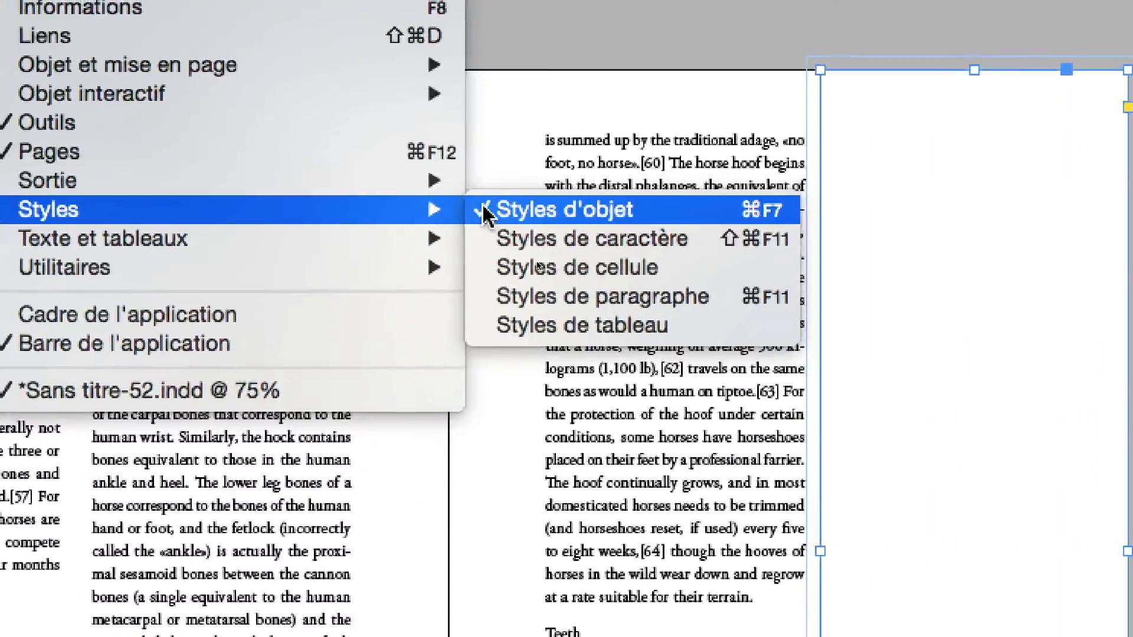
pyautogui.click(737, 203)
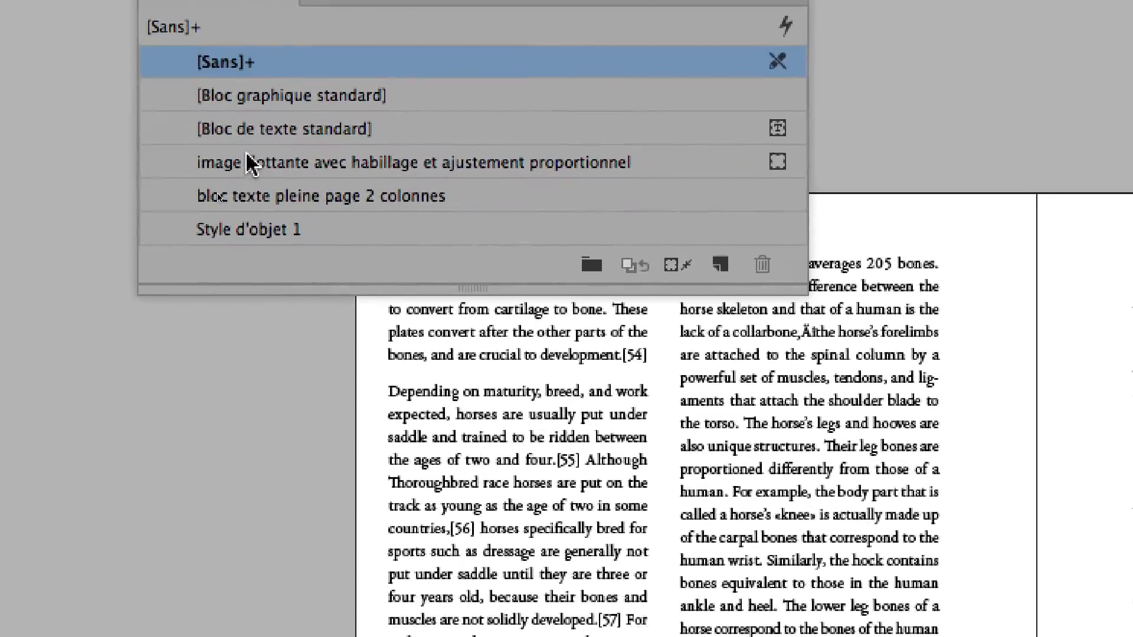
pyautogui.click(247, 163)
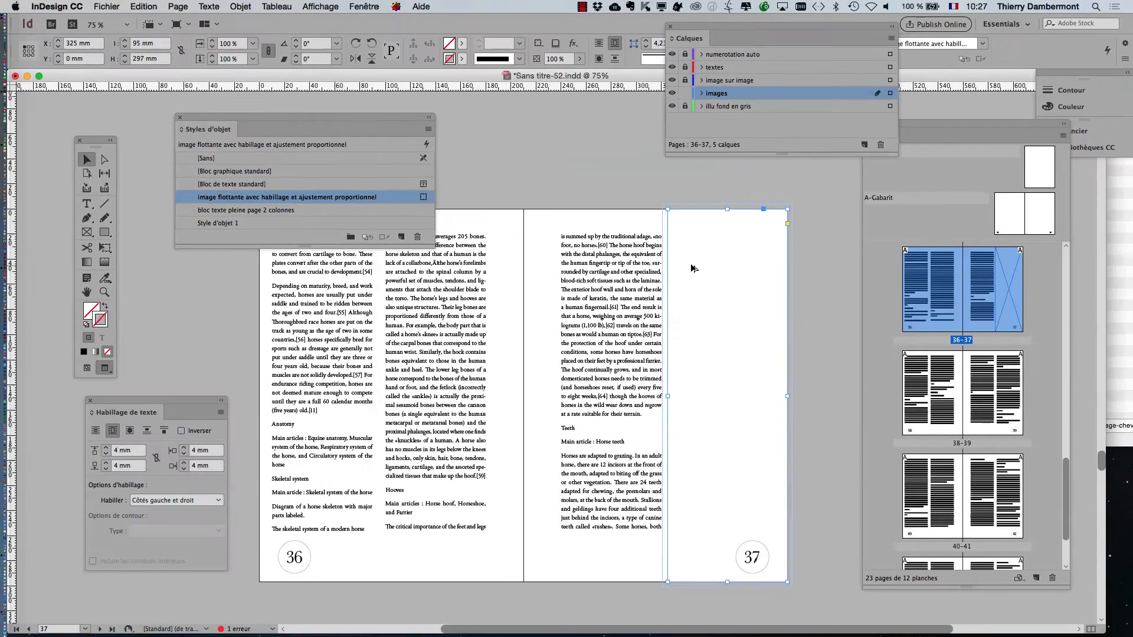
# Step: Narrow the page 37 image frame by moving its inner edge outward past the column gutter, and return to normal display
pyautogui.moveTo(668, 395); pyautogui.dragTo(674, 395)
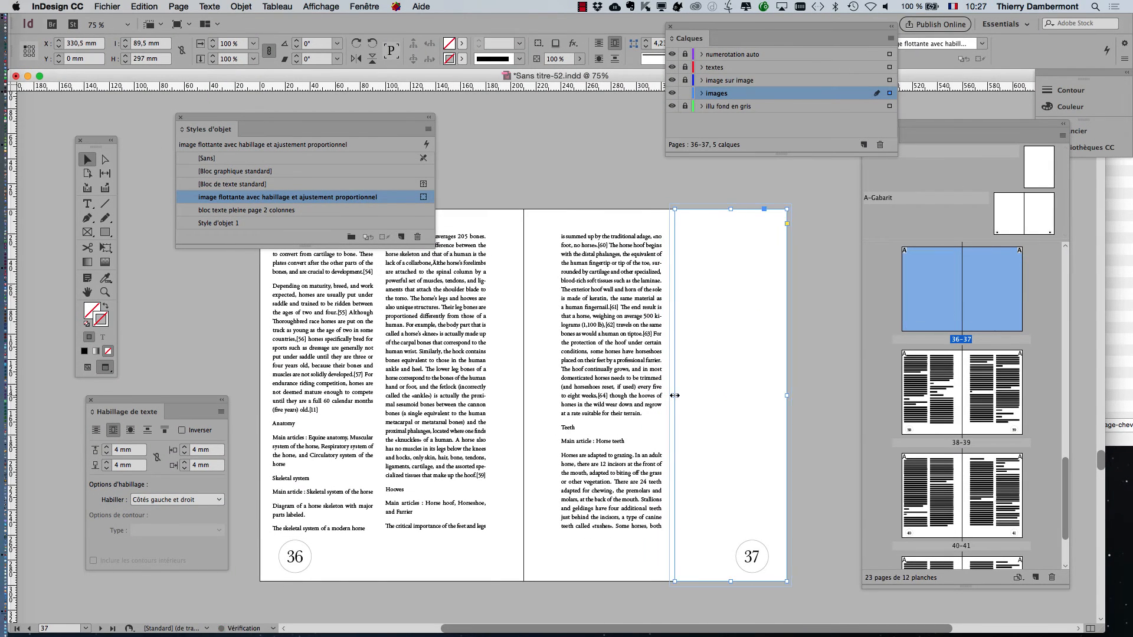
pyautogui.click(643, 206)
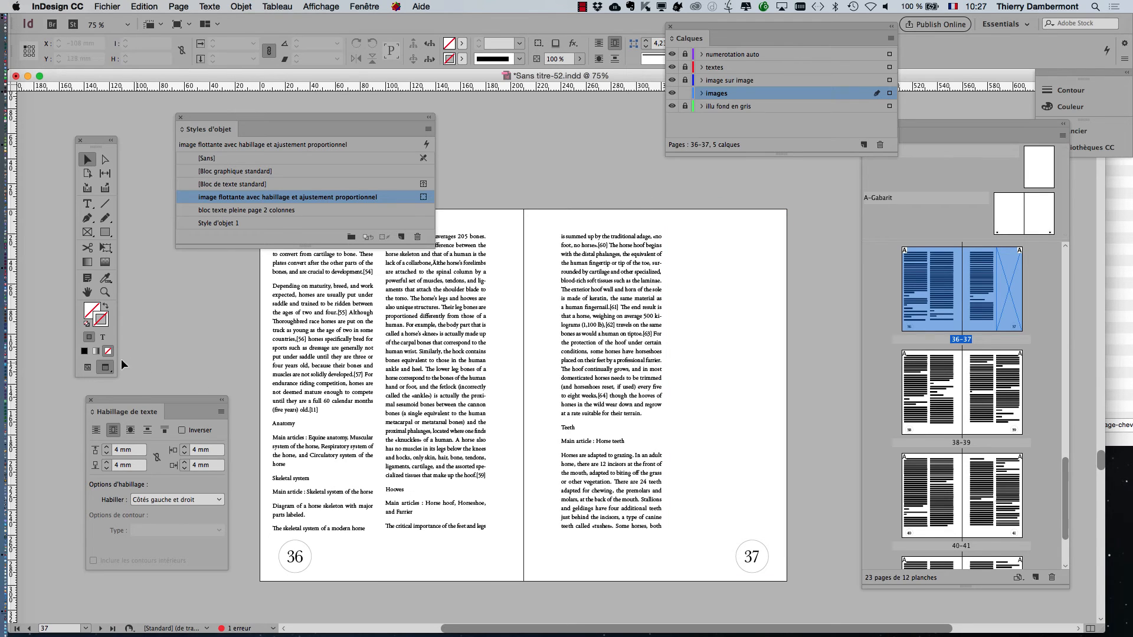
pyautogui.click(88, 368)
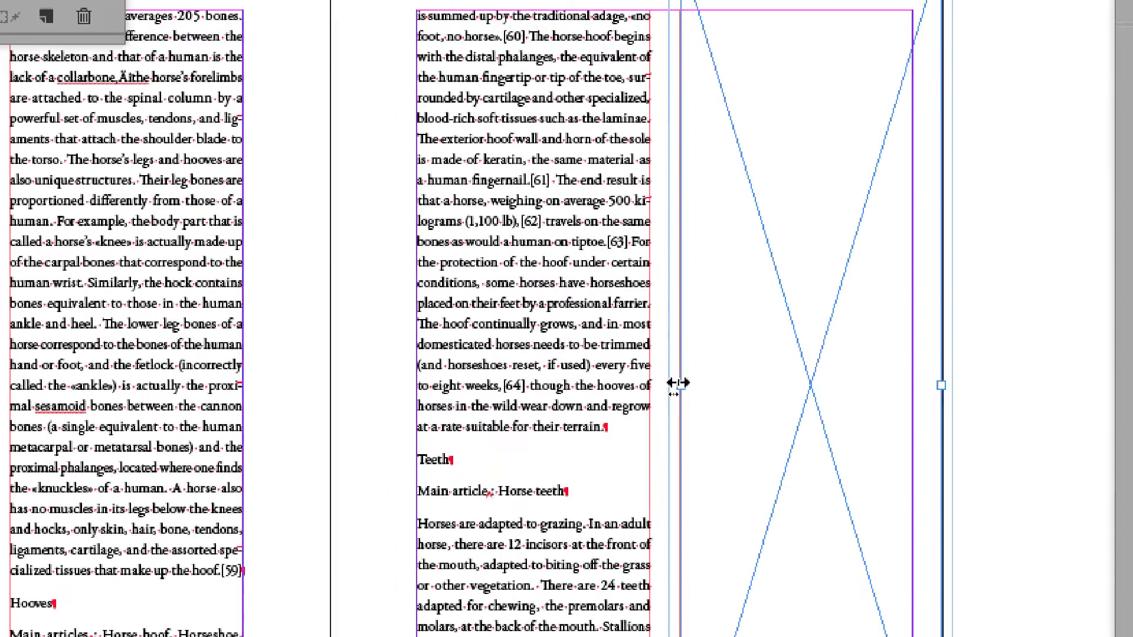
pyautogui.moveTo(653, 456); pyautogui.dragTo(676, 454)
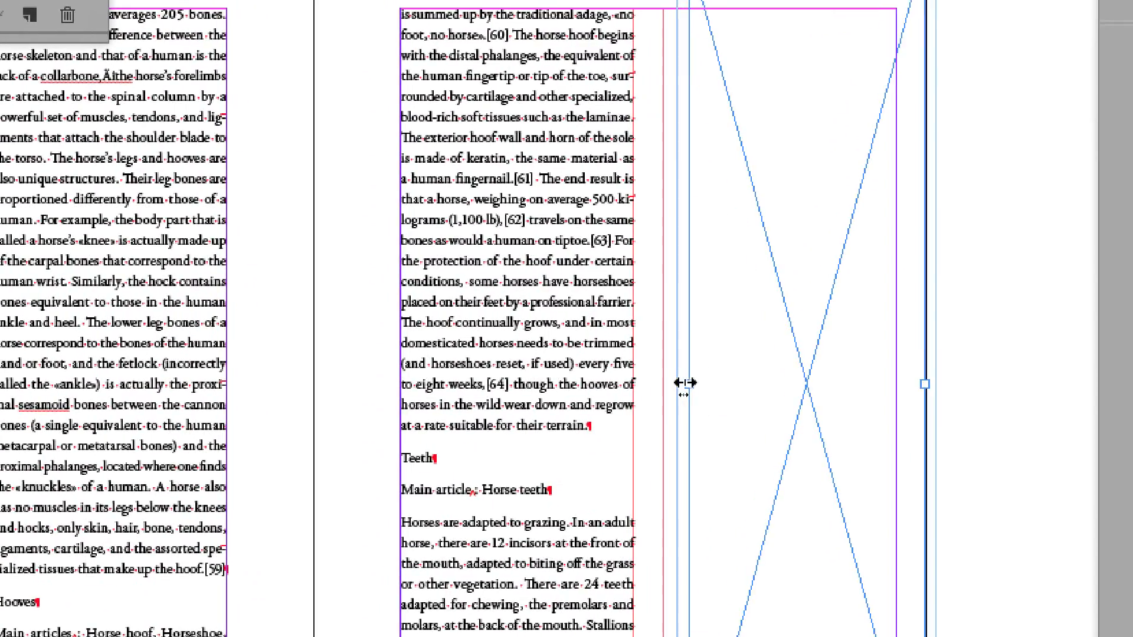
# Step: Resize the page 37 image frame to the outer column's width and roughly the lower half of the page, and check the wrap without guides
pyautogui.moveTo(682, 384); pyautogui.dragTo(674, 384)
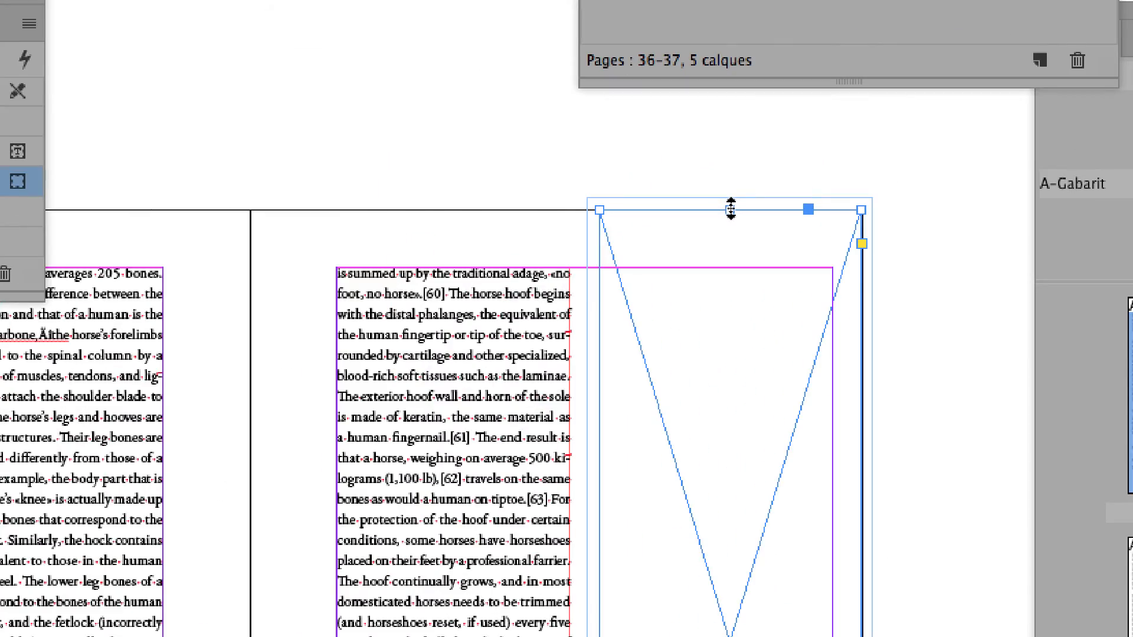
pyautogui.moveTo(730, 209); pyautogui.dragTo(716, 312)
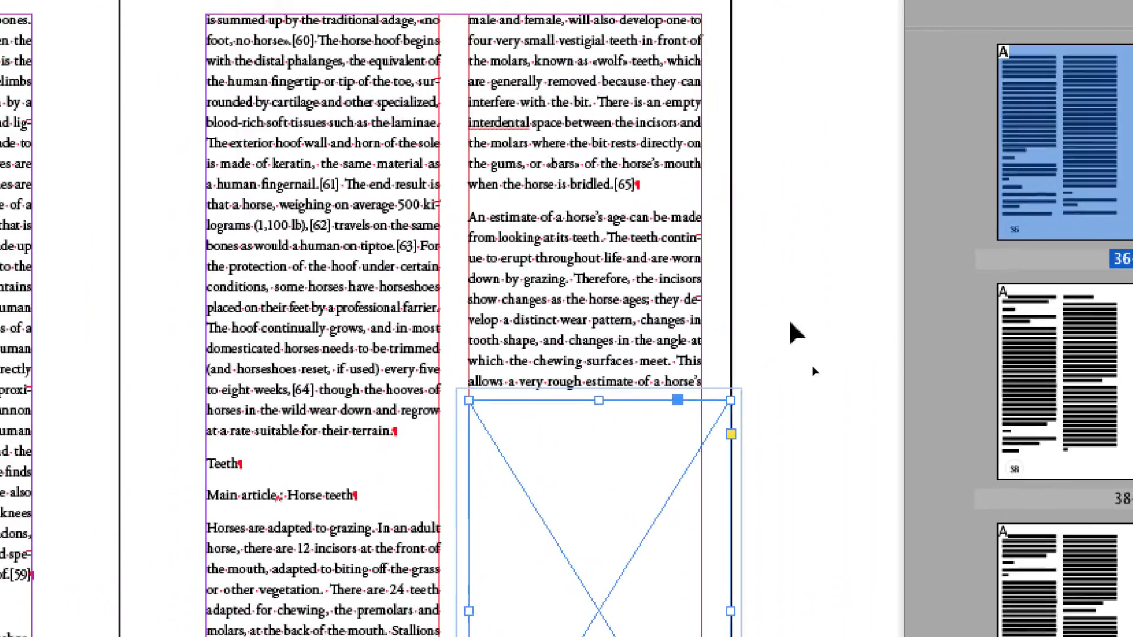
pyautogui.click(983, 325)
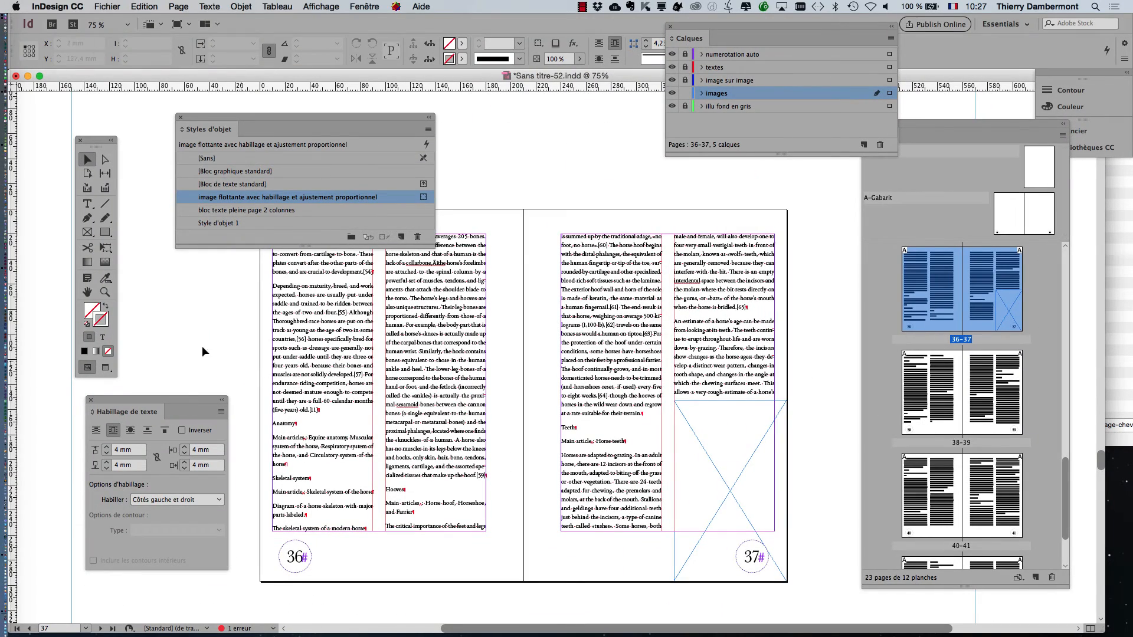
pyautogui.click(107, 369)
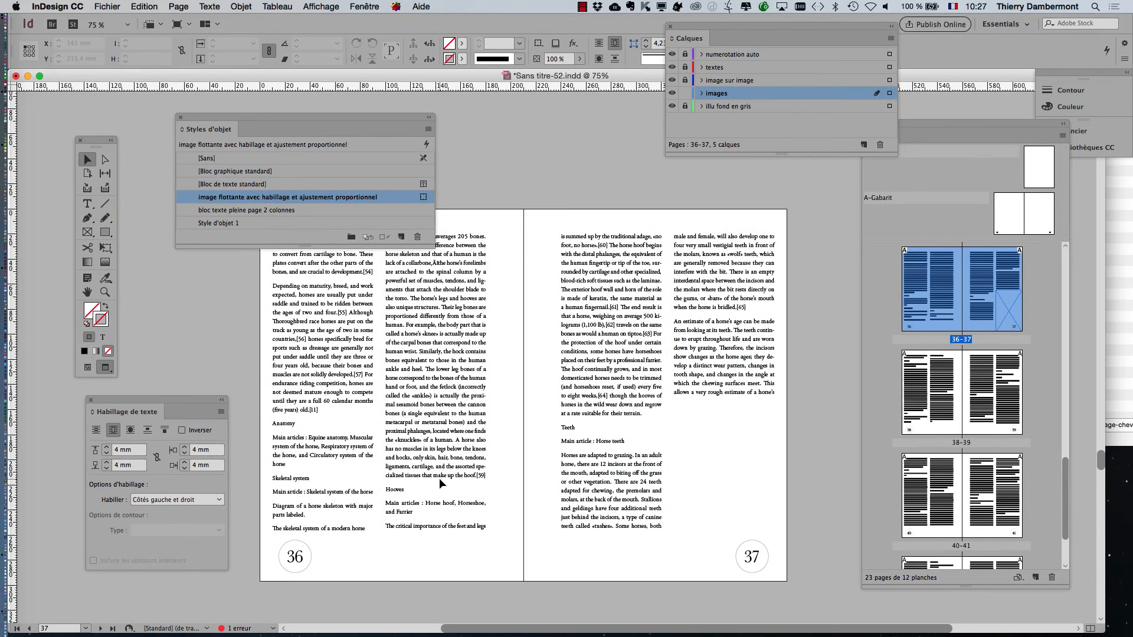
pyautogui.click(87, 368)
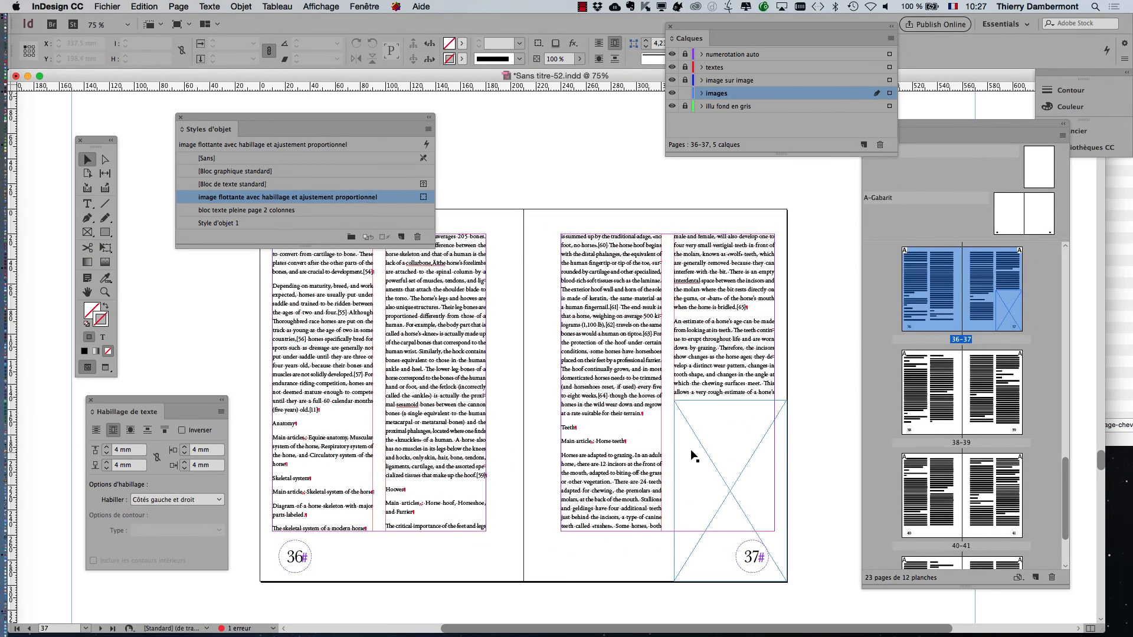
# Step: Move the object styles panel clear of the page text and delete the empty image frame on page 37
pyautogui.moveTo(351, 117); pyautogui.dragTo(308, 61)
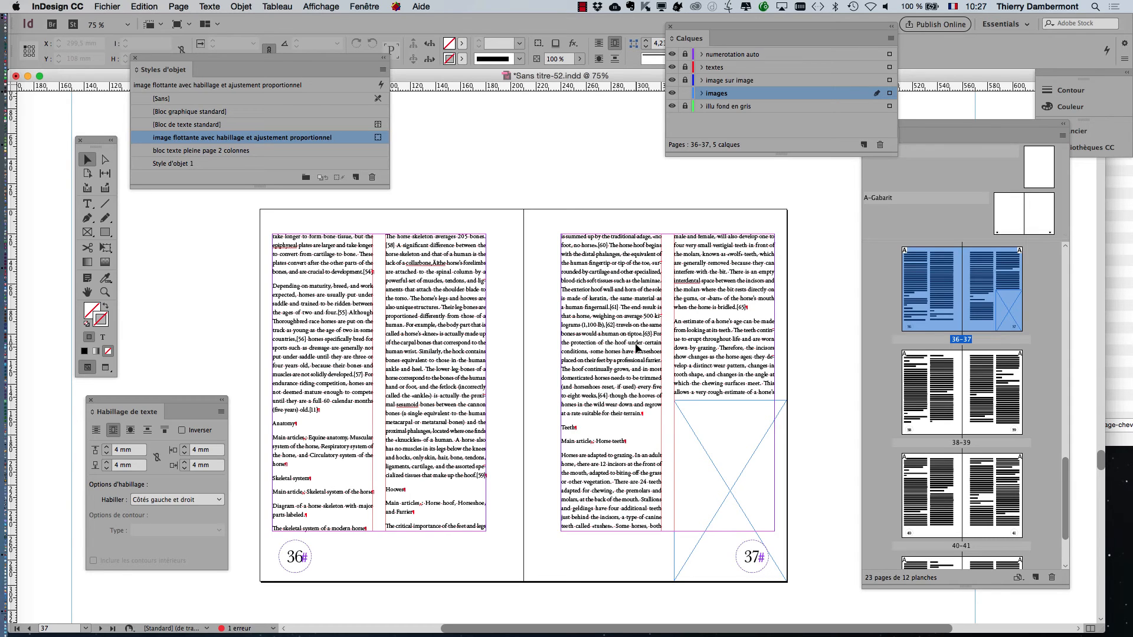
pyautogui.click(733, 434)
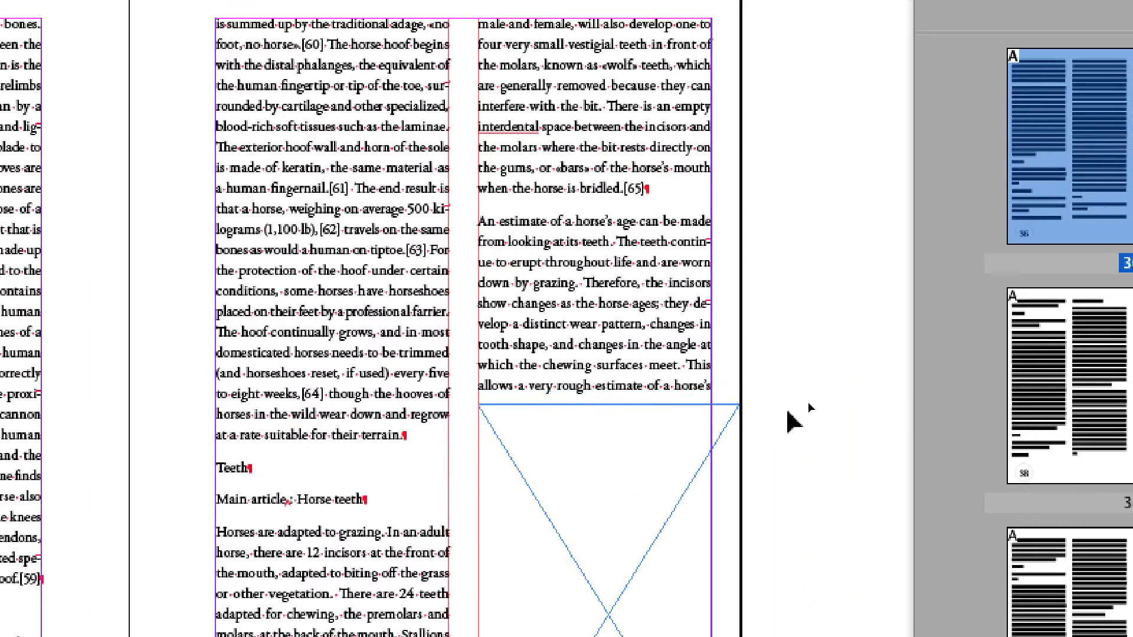
pyautogui.press('Delete')
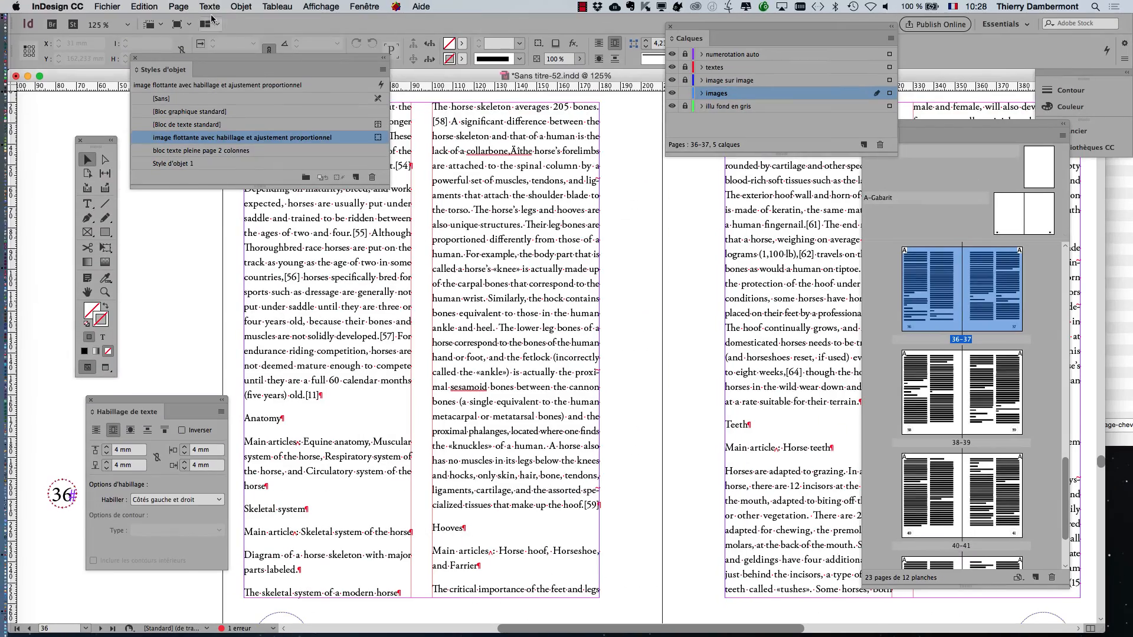
# Step: Check the settings that make hidden characters visible: the hidden-character display option and the normal screen mode
pyautogui.click(209, 6)
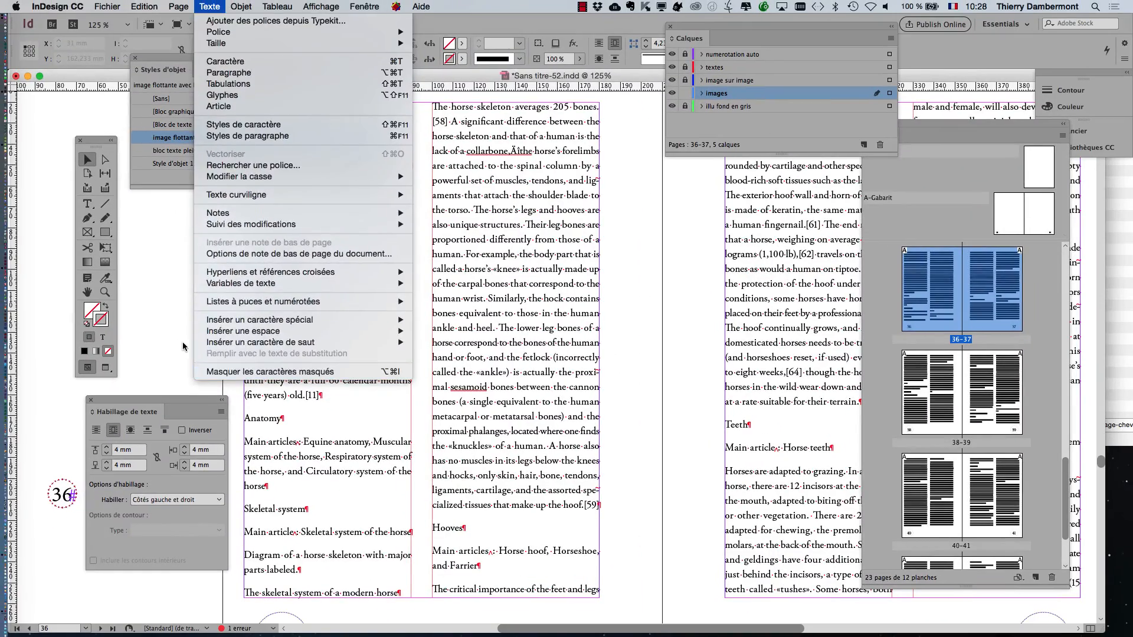
pyautogui.click(182, 343)
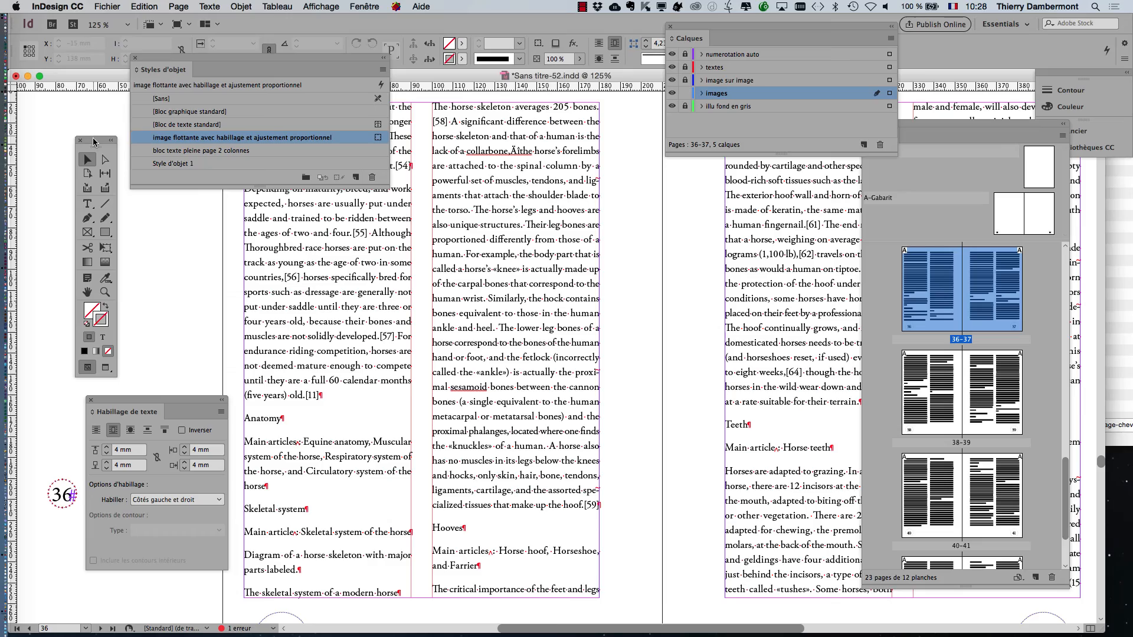
pyautogui.moveTo(94, 139); pyautogui.dragTo(575, 206)
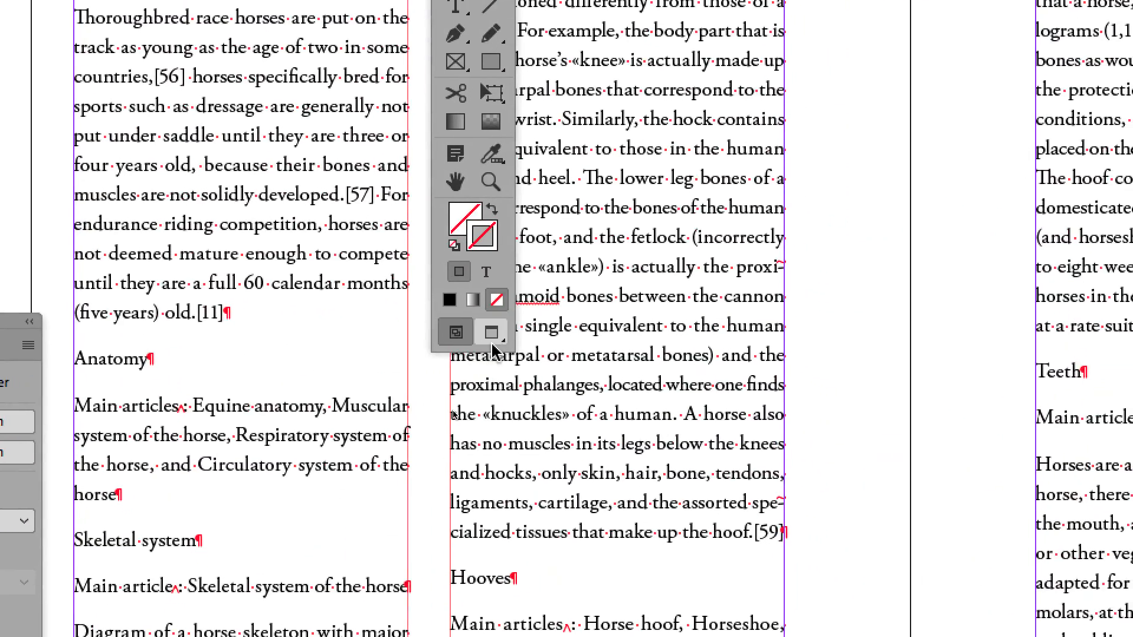
pyautogui.click(596, 636)
pyautogui.click(458, 339)
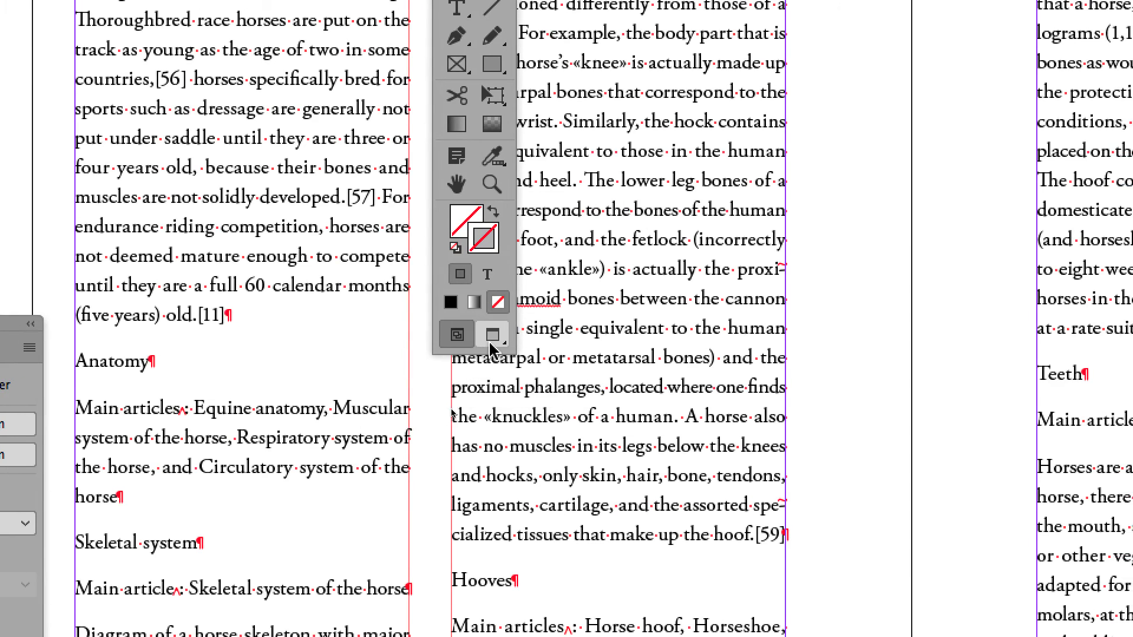
pyautogui.click(492, 342)
pyautogui.click(477, 341)
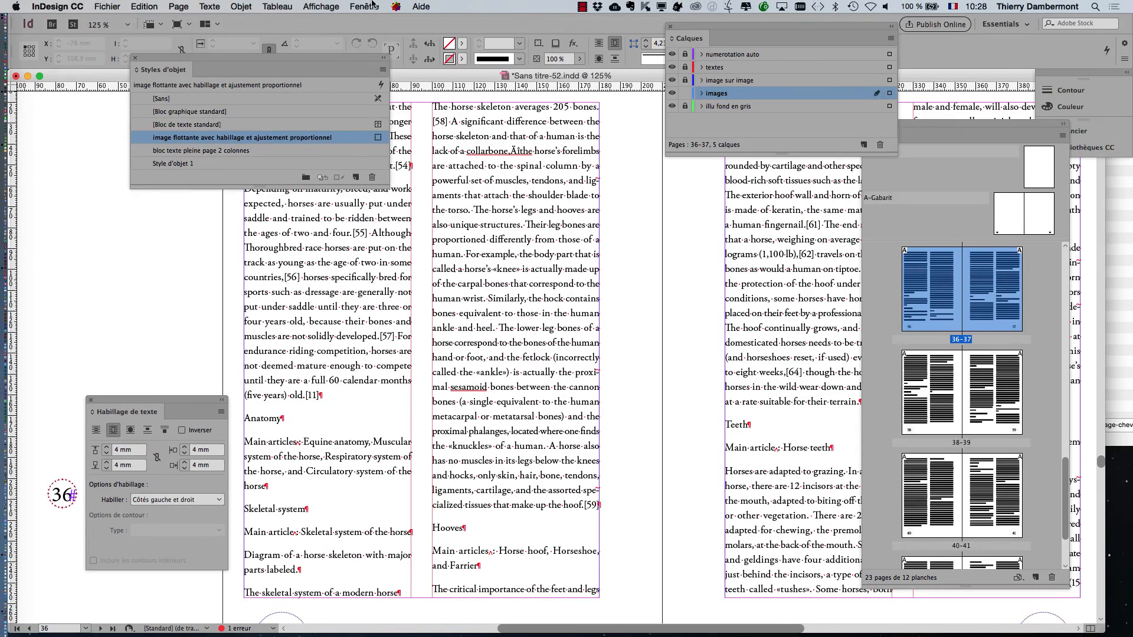
# Step: Move the object styles panel off the page area and shift the Tools panel between the two columns of page 36
pyautogui.click(364, 7)
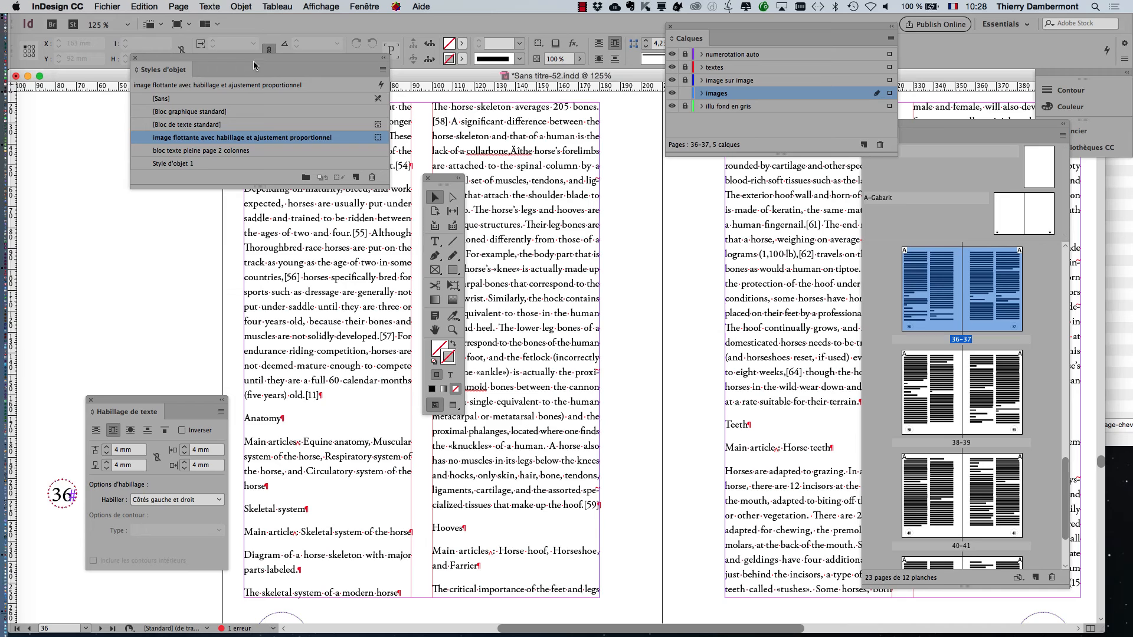
pyautogui.moveTo(352, 64); pyautogui.dragTo(128, 251)
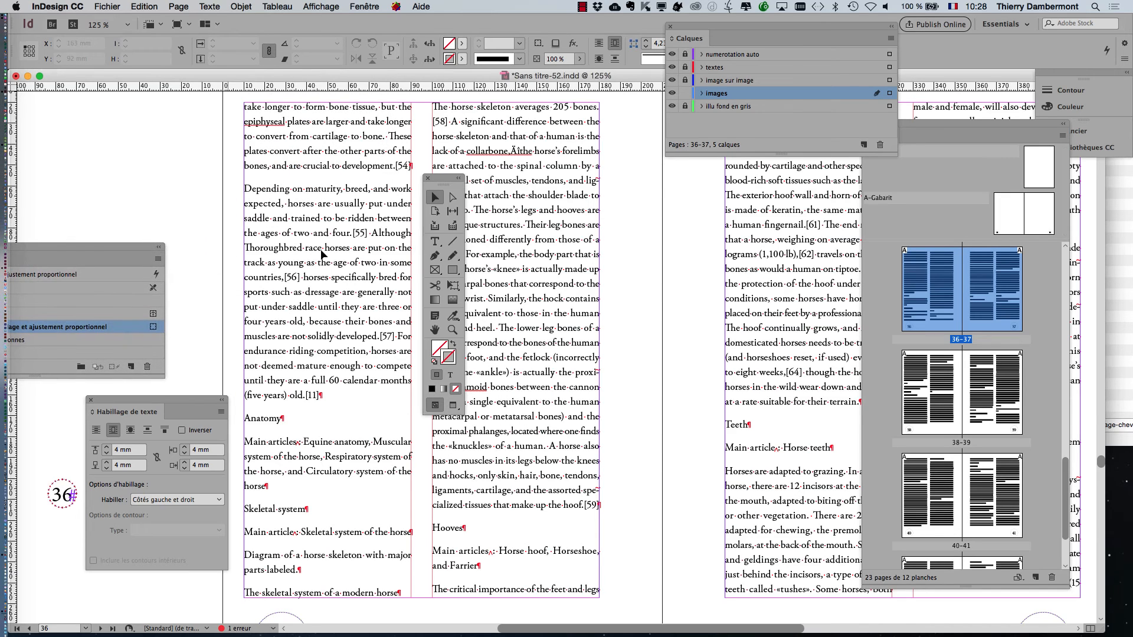
pyautogui.moveTo(452, 177); pyautogui.dragTo(408, 171)
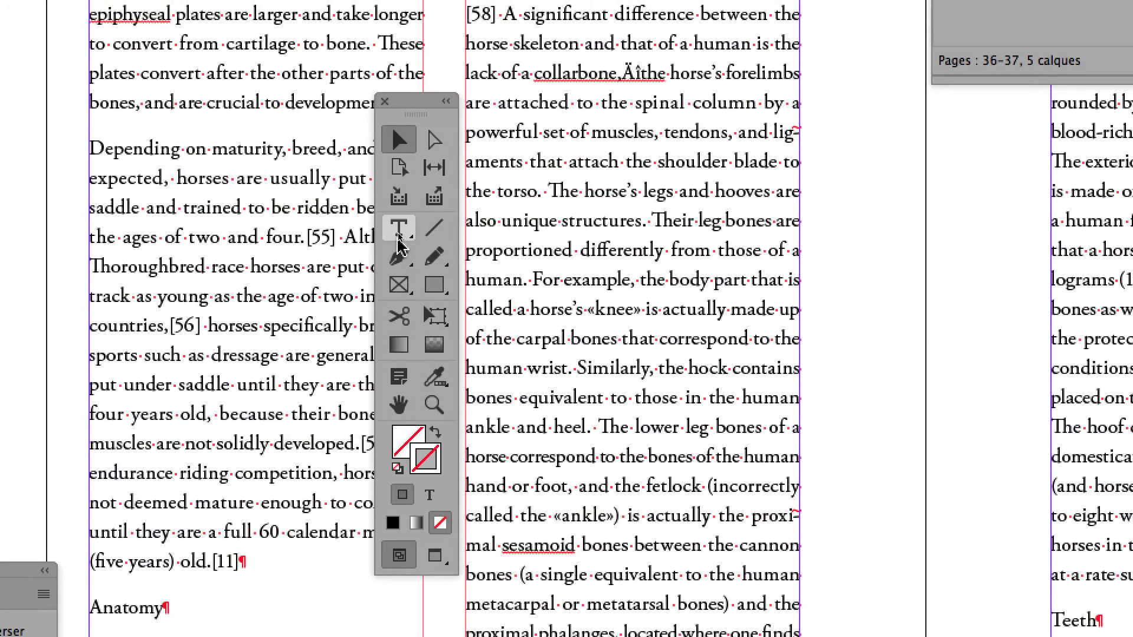
# Step: Switch to the Type tool, unlock the "textes" layer, lock the "images" layer and make "textes" the active layer
pyautogui.click(403, 202)
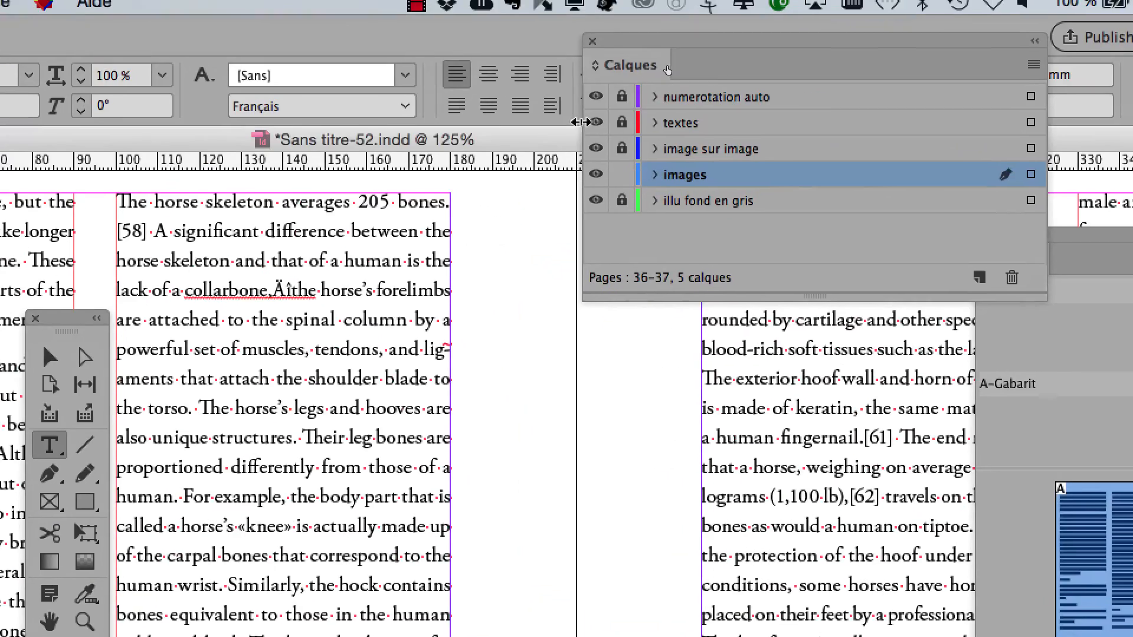
pyautogui.click(621, 122)
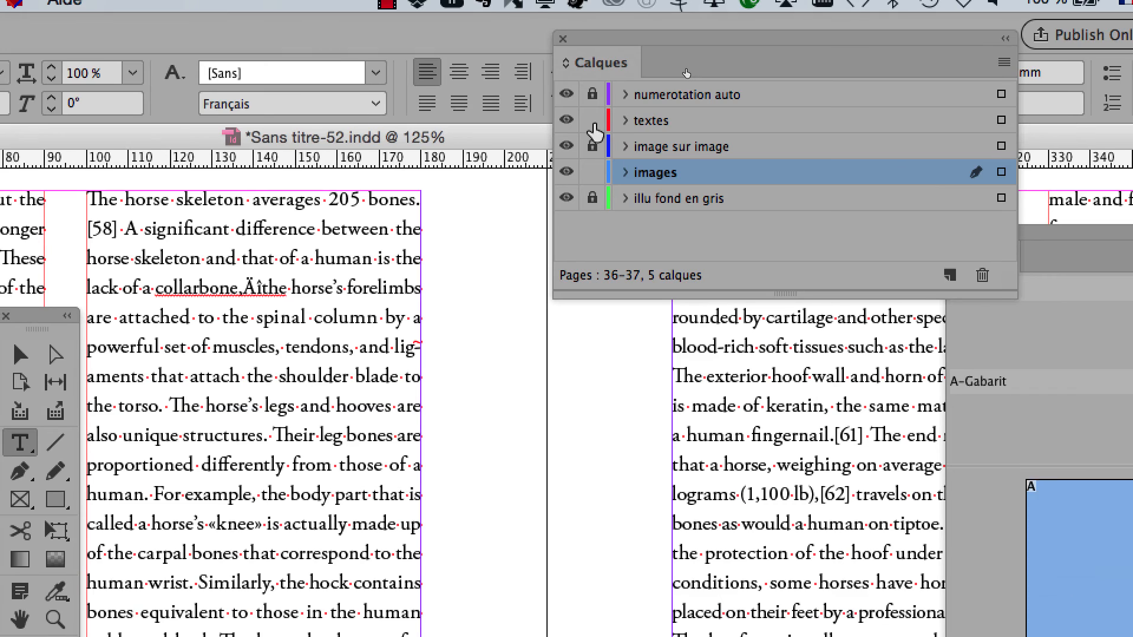
pyautogui.click(592, 172)
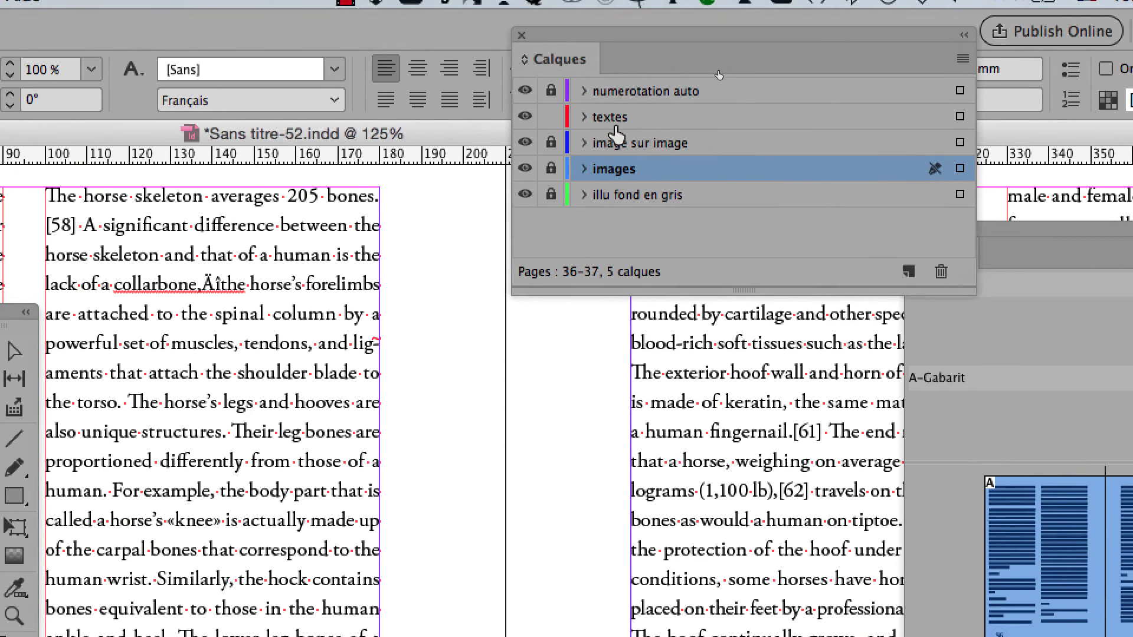
pyautogui.click(666, 86)
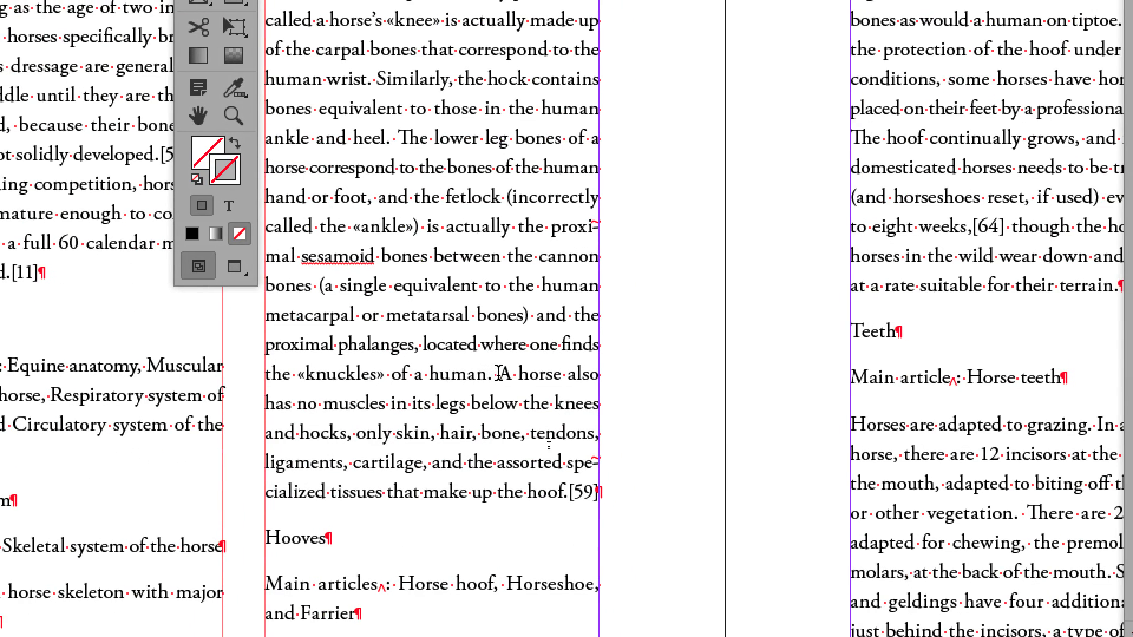
# Step: Insert a page break ("Saut de page") just before "A horse also" in the second column of page 36
pyautogui.click(532, 375)
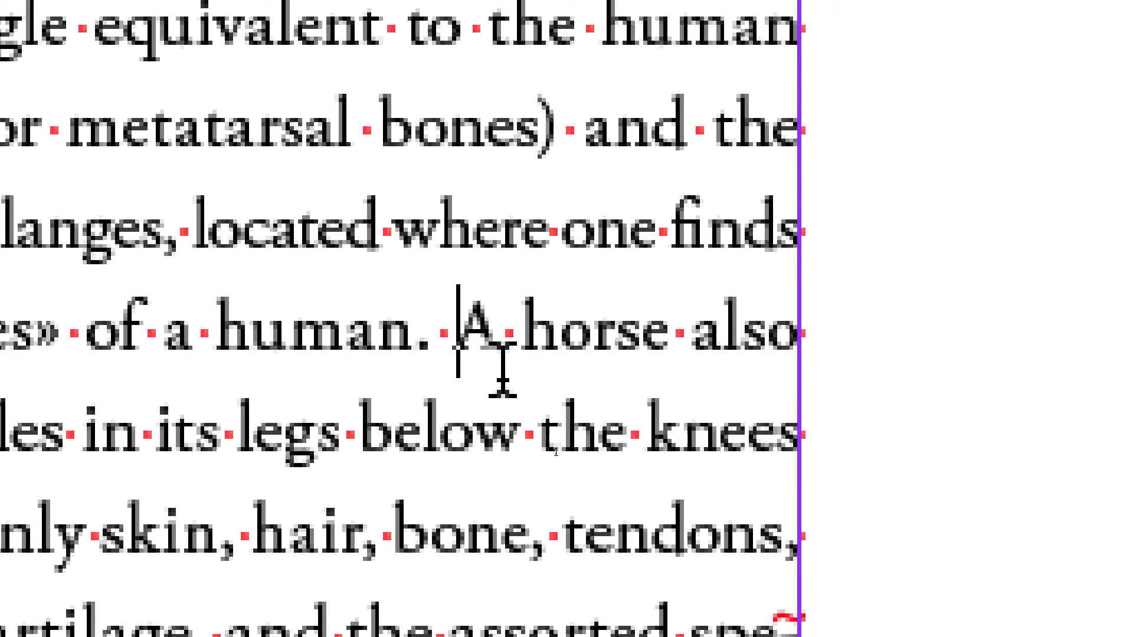
pyautogui.rightClick(502, 371)
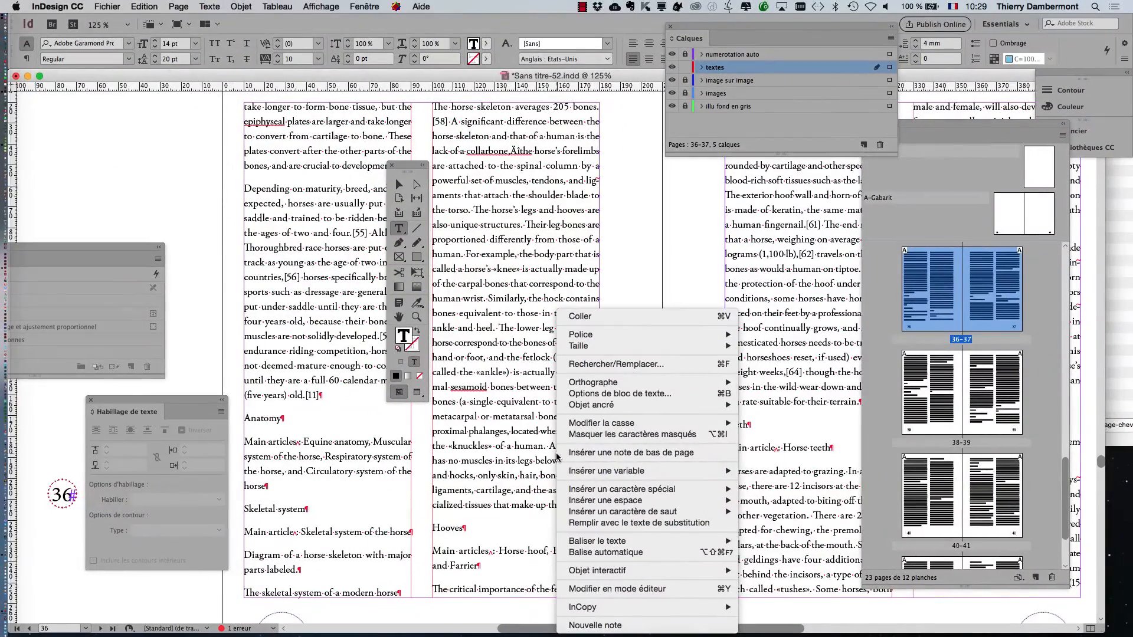
pyautogui.moveTo(621, 498)
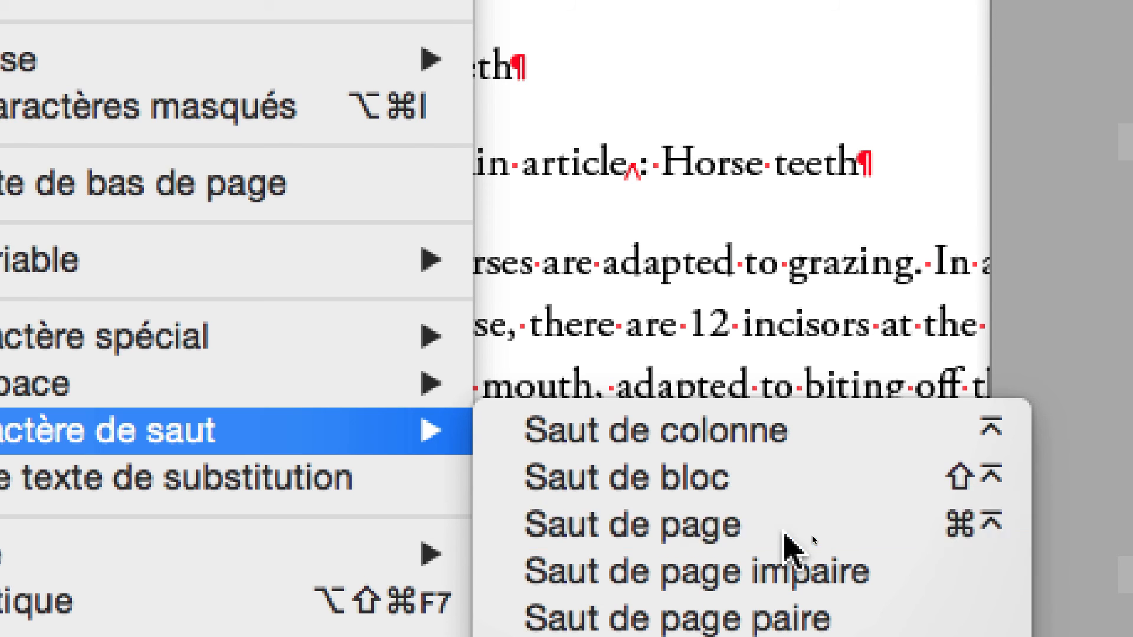
pyautogui.click(784, 531)
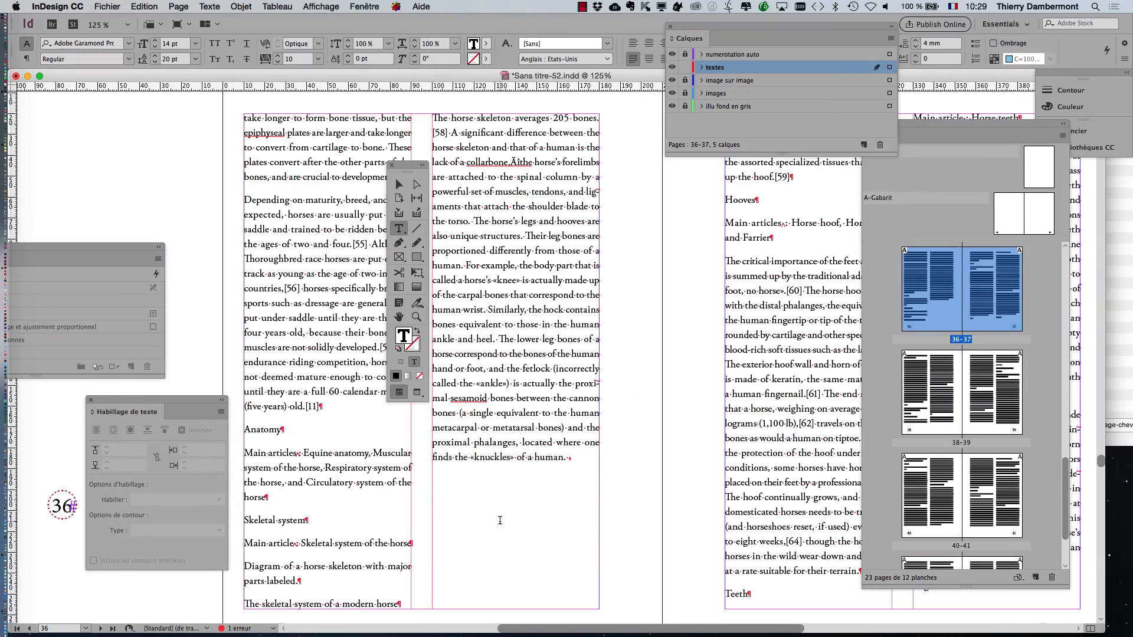
# Step: Delete the page break marker after "of a human." on page 36, moving the Tools panel off the text
pyautogui.scroll(-1, 581, 462)
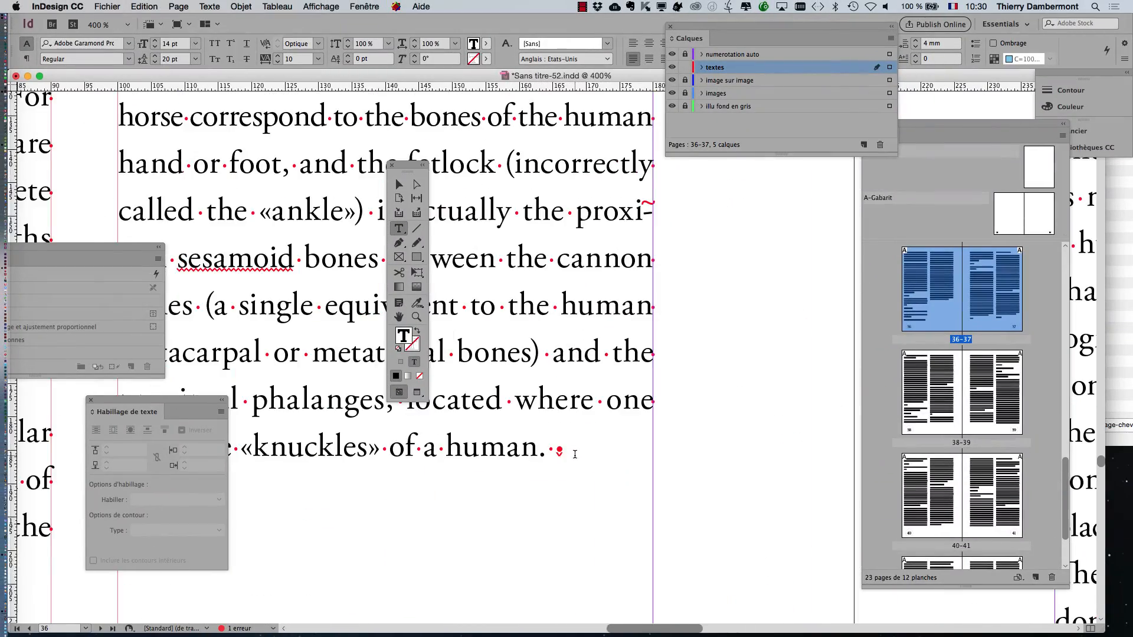
pyautogui.scroll(2, 574, 455)
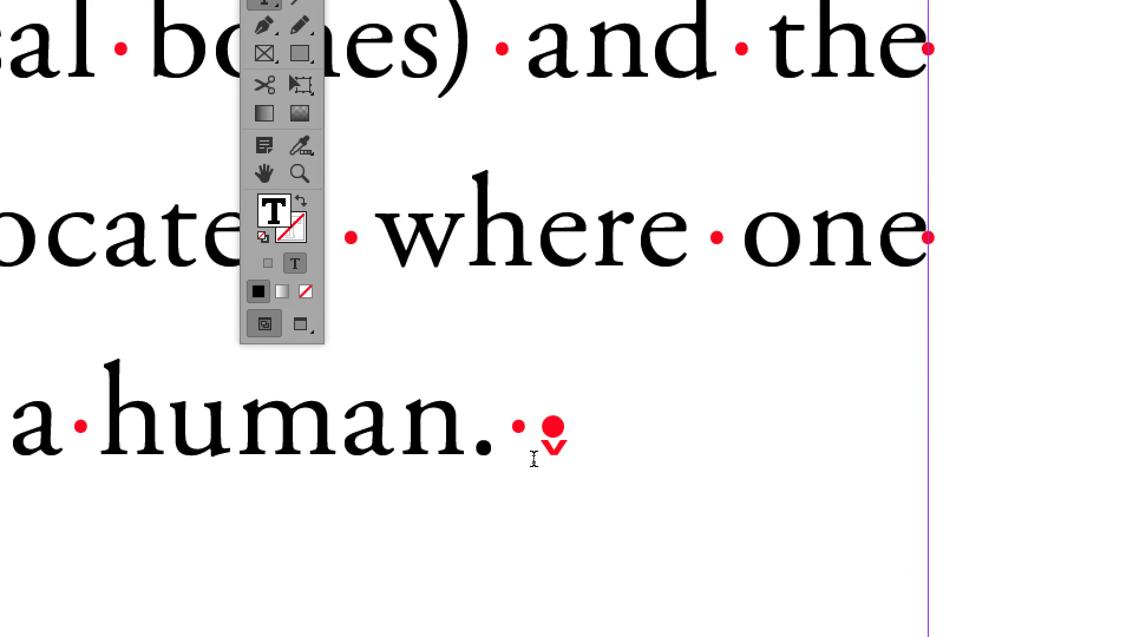
pyautogui.click(541, 443)
pyautogui.moveTo(539, 447)
pyautogui.mouseDown()
pyautogui.moveTo(548, 527)
pyautogui.moveTo(524, 558)
pyautogui.moveTo(533, 475)
pyautogui.mouseUp()
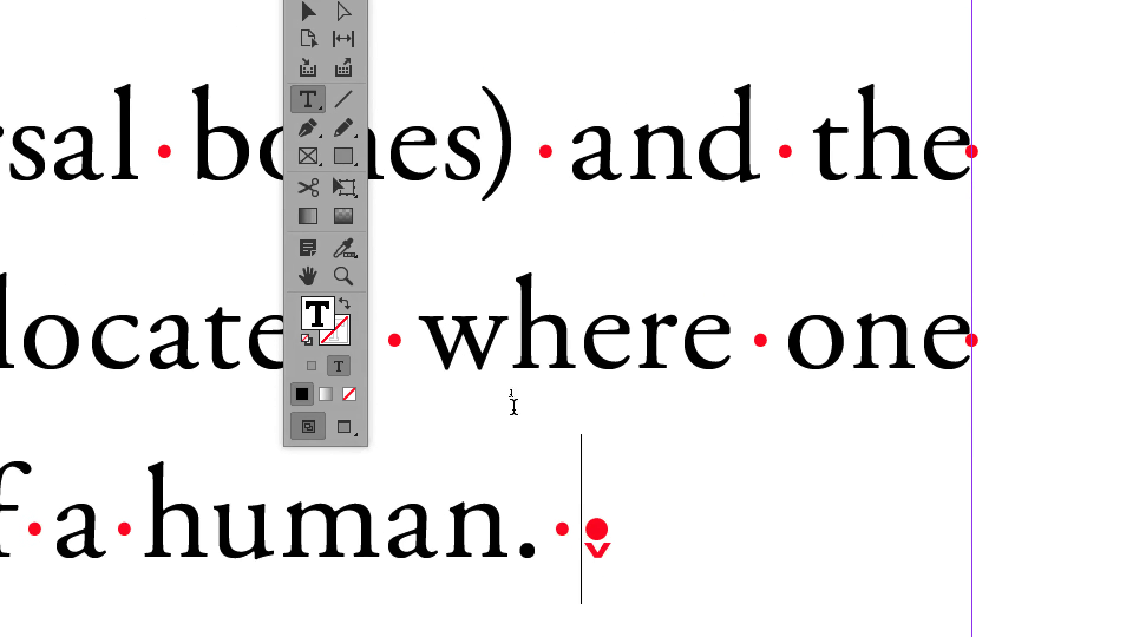
pyautogui.moveTo(584, 530); pyautogui.dragTo(599, 524)
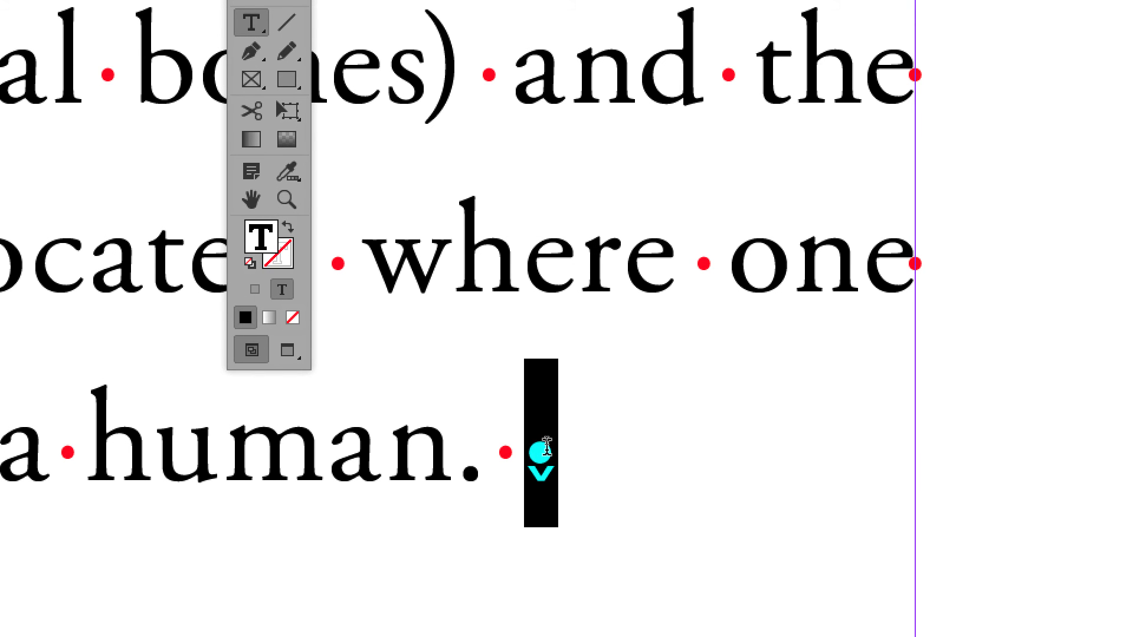
pyautogui.moveTo(537, 449)
pyautogui.mouseDown()
pyautogui.moveTo(554, 457)
pyautogui.moveTo(492, 547)
pyautogui.mouseUp()
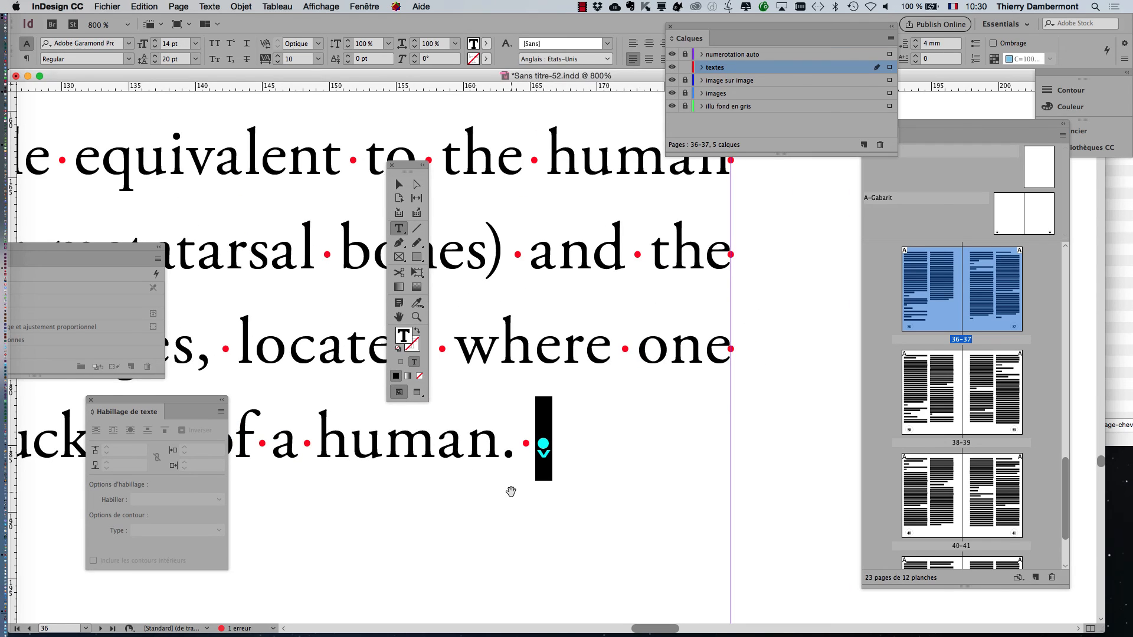
pyautogui.scroll(-8, 511, 492)
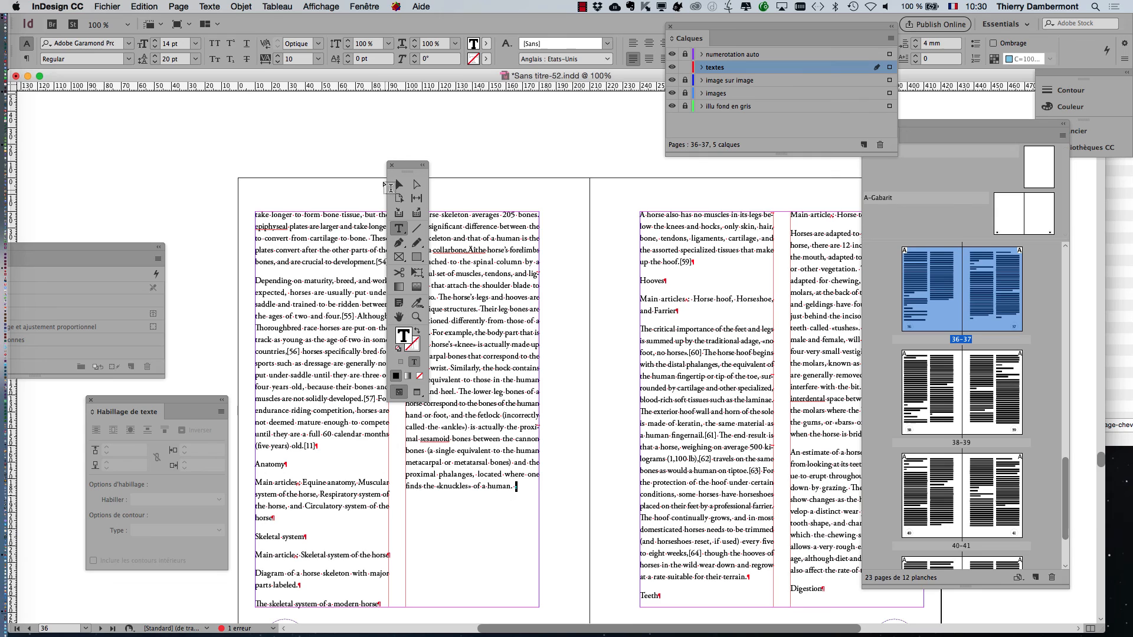
pyautogui.moveTo(404, 169); pyautogui.dragTo(132, 127)
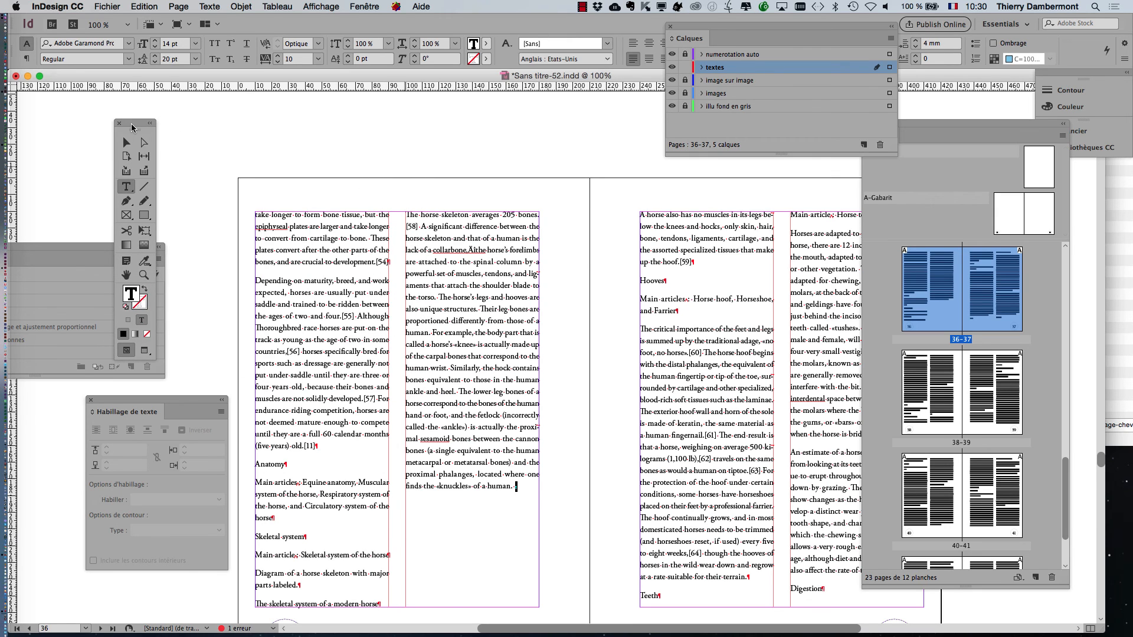
pyautogui.press('Delete')
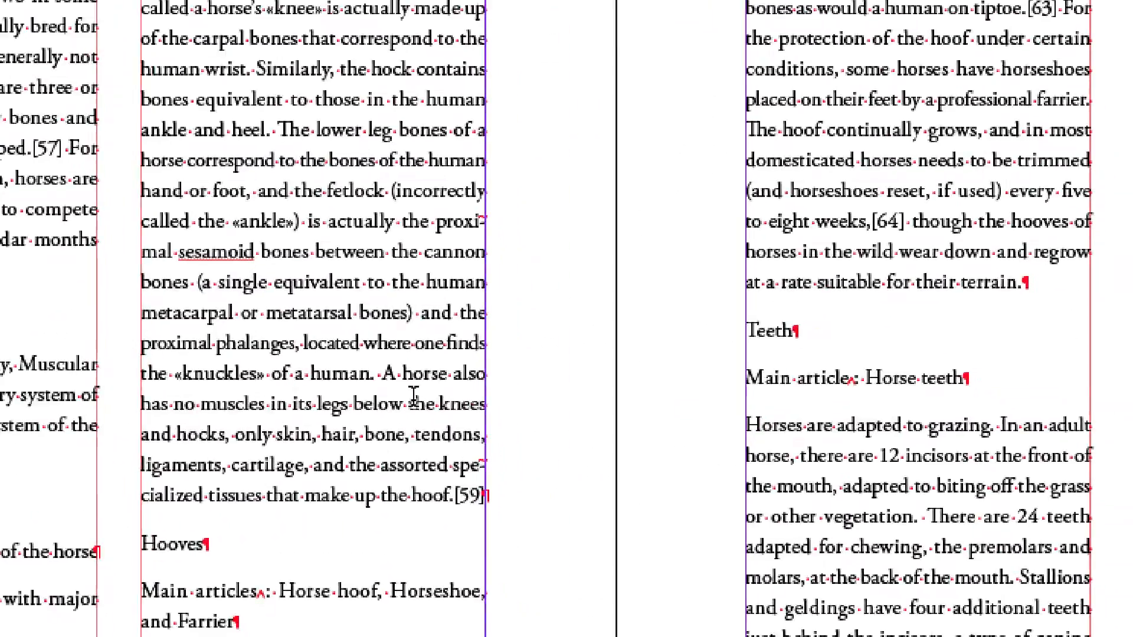
# Step: Insert the page break ("Saut de page") again at the text cursor before "A horse also" on page 36
pyautogui.rightClick(458, 457)
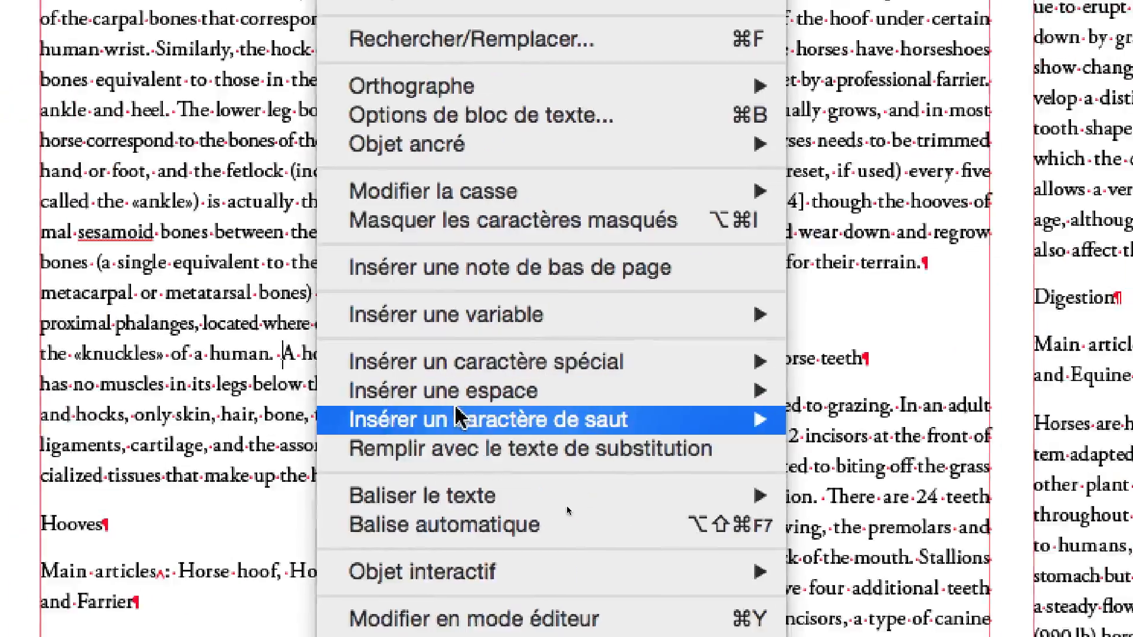
pyautogui.moveTo(459, 416)
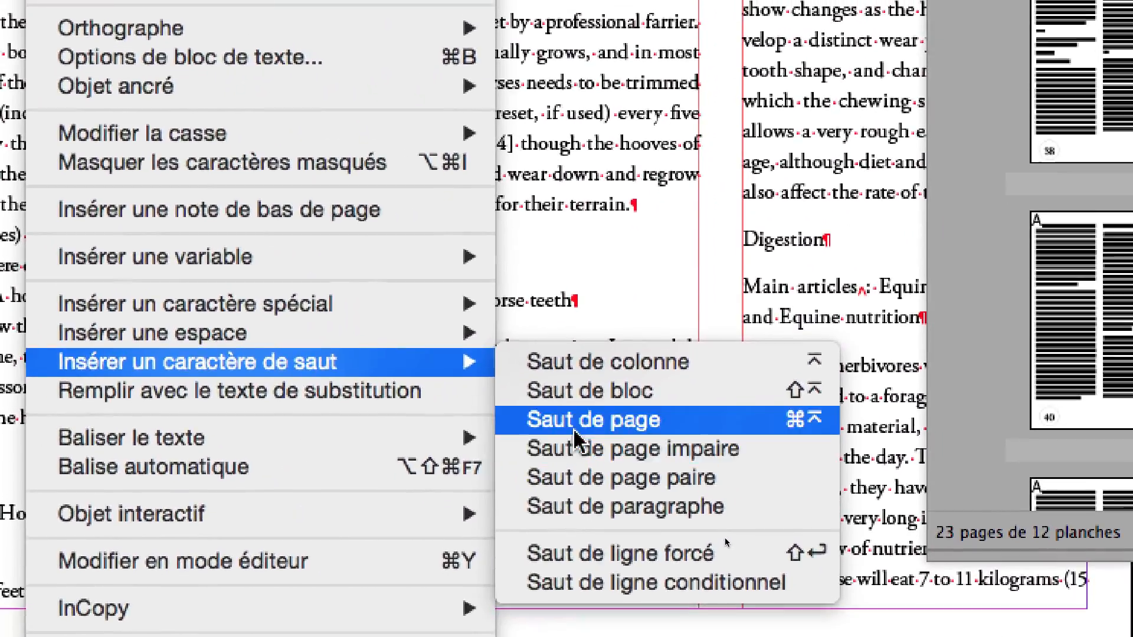
pyautogui.click(576, 416)
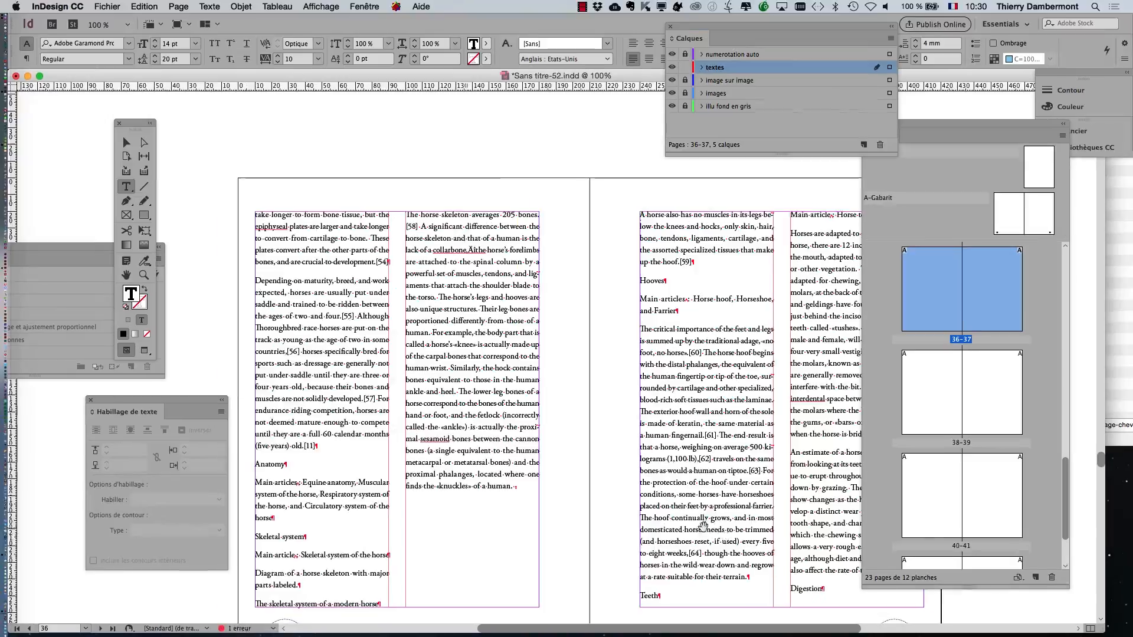
# Step: Insert a break character just before "An estimate of a horse's age" on page 37 to push that text to page 38
pyautogui.press('super+minus')
pyautogui.moveTo(683, 501); pyautogui.dragTo(382, 388)
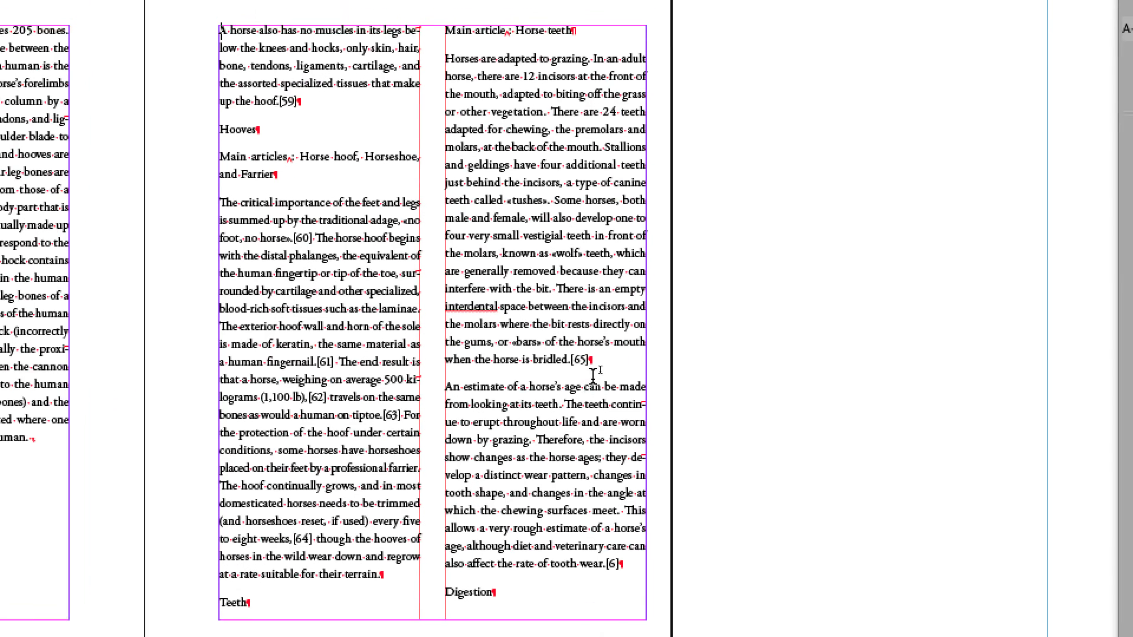
pyautogui.click(624, 332)
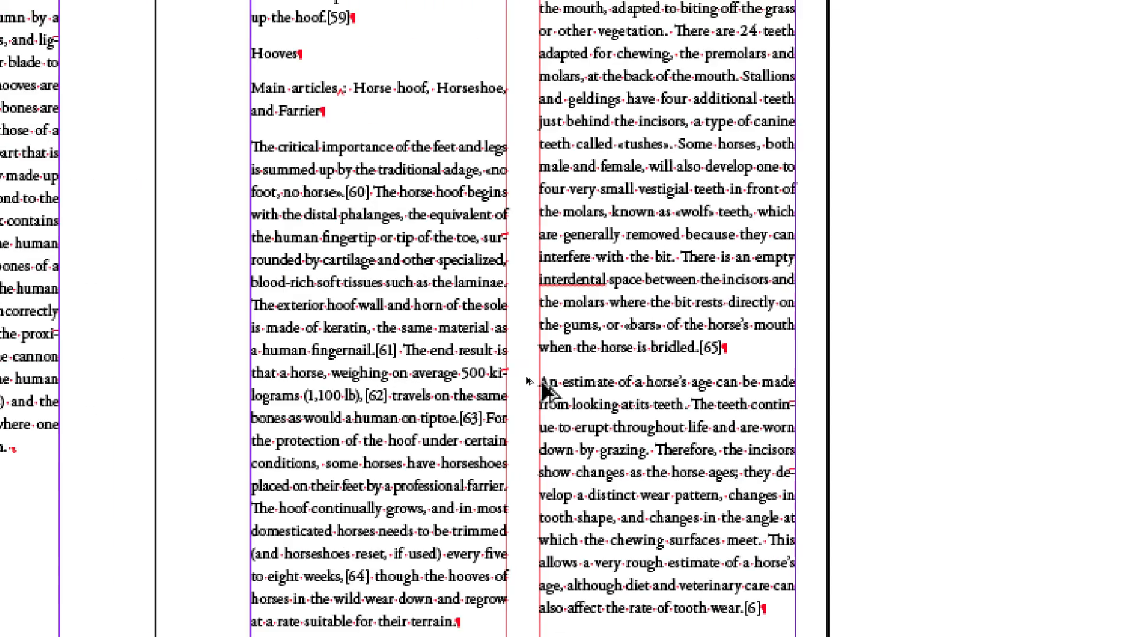
pyautogui.click(540, 381)
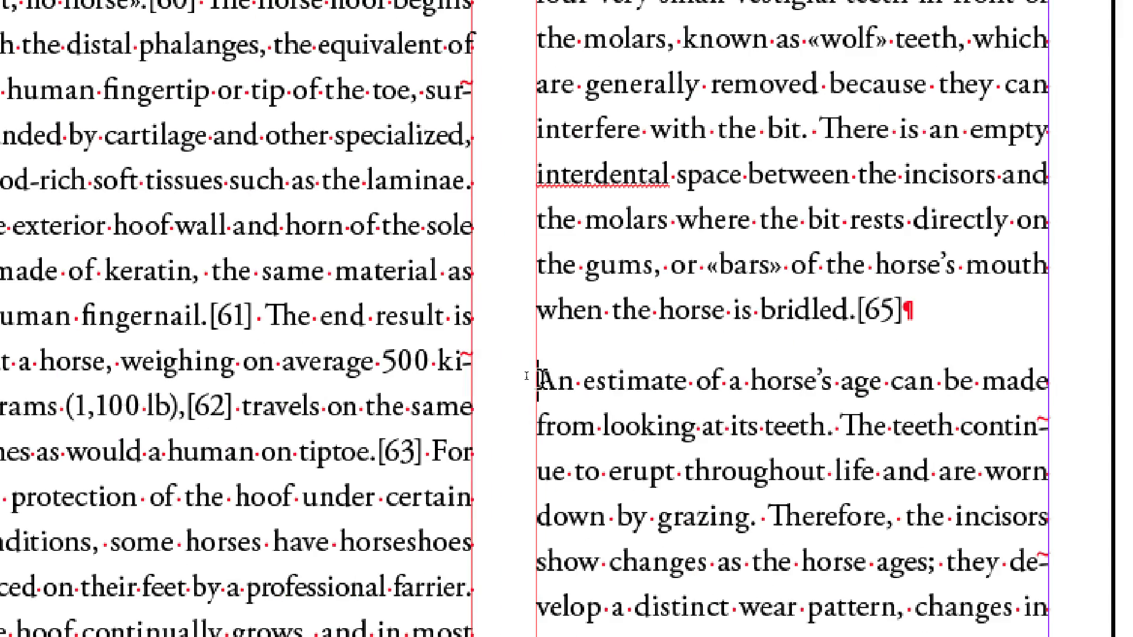
pyautogui.rightClick(528, 381)
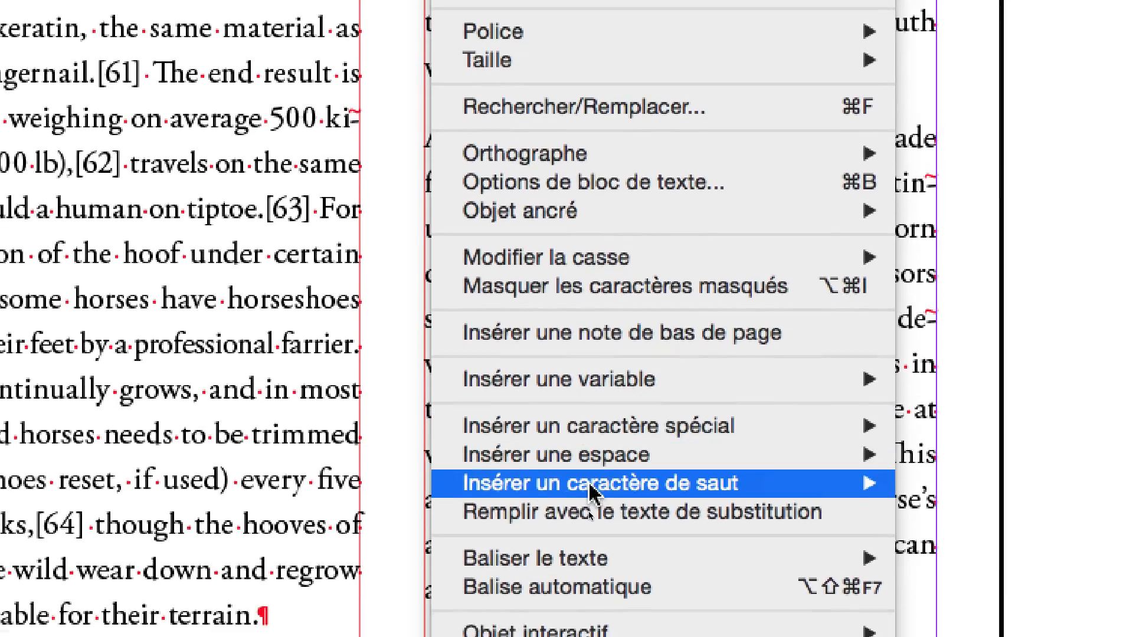
pyautogui.moveTo(841, 490)
pyautogui.click(945, 474)
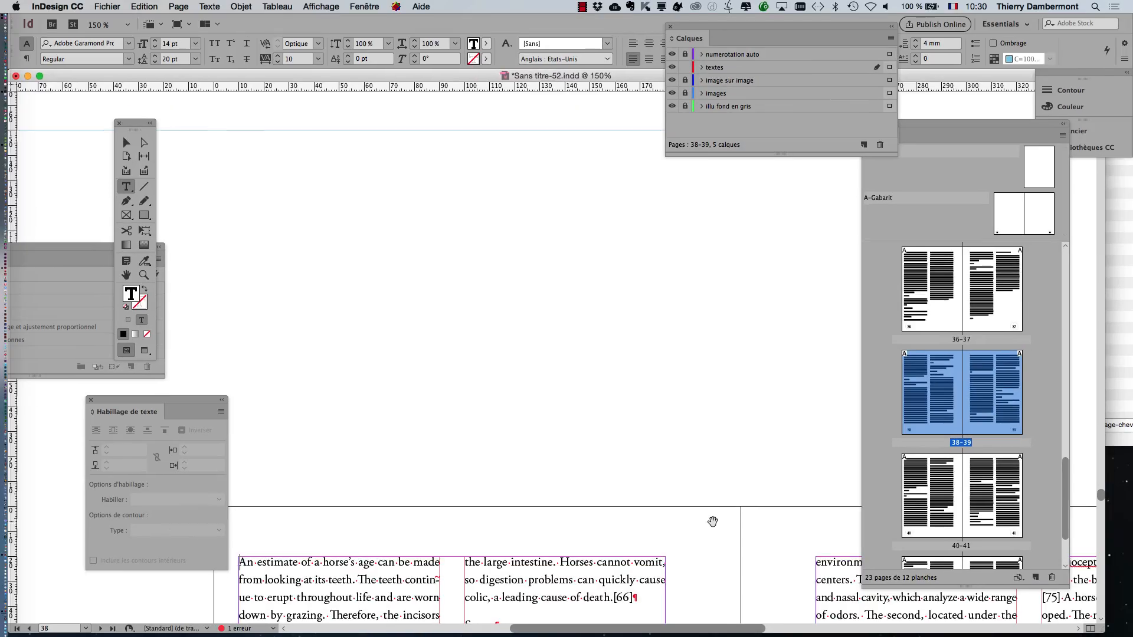
# Step: Switch to Preview screen mode on the 36–37 spread and activate the Selection tool
pyautogui.scroll(-1, 620, 438)
pyautogui.scroll(-3, 712, 508)
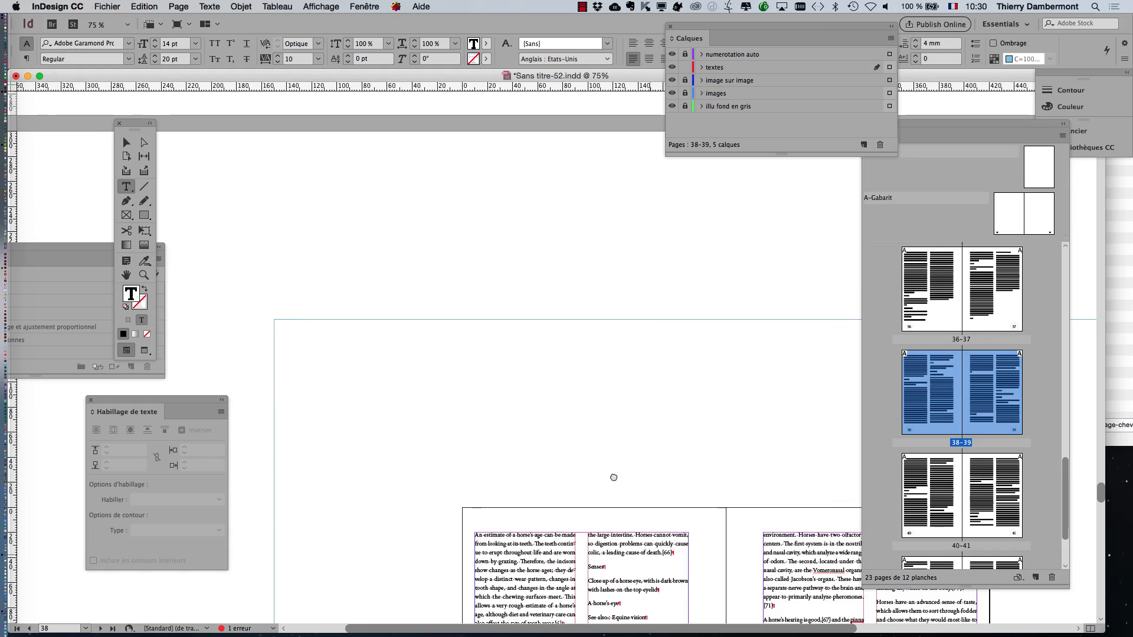
pyautogui.scroll(5, 403, 173)
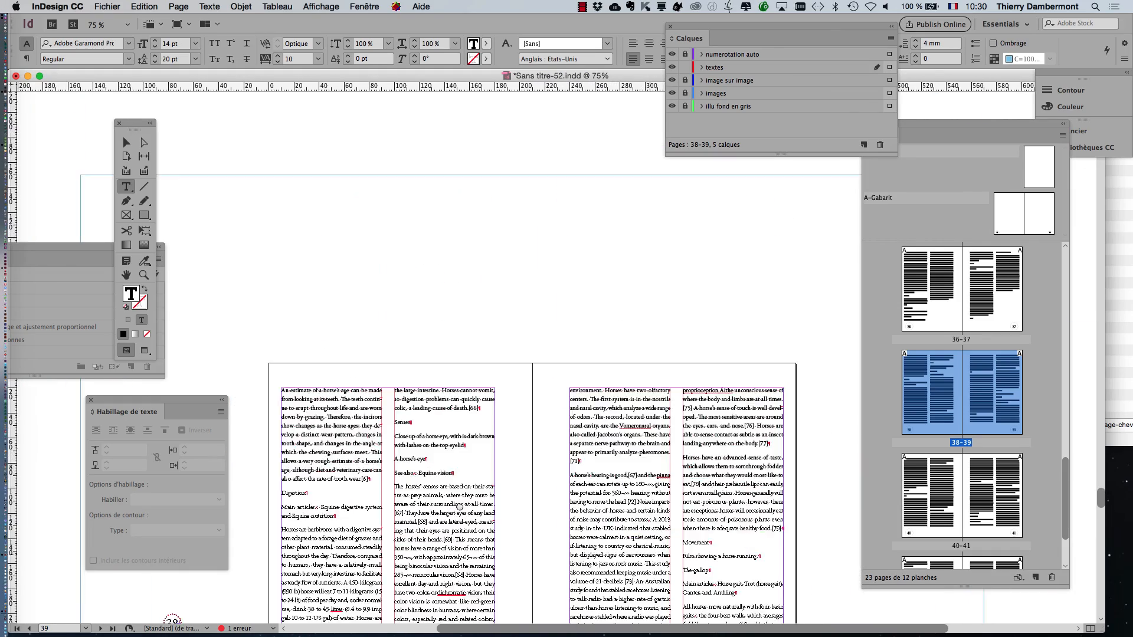
pyautogui.scroll(10, 528, 317)
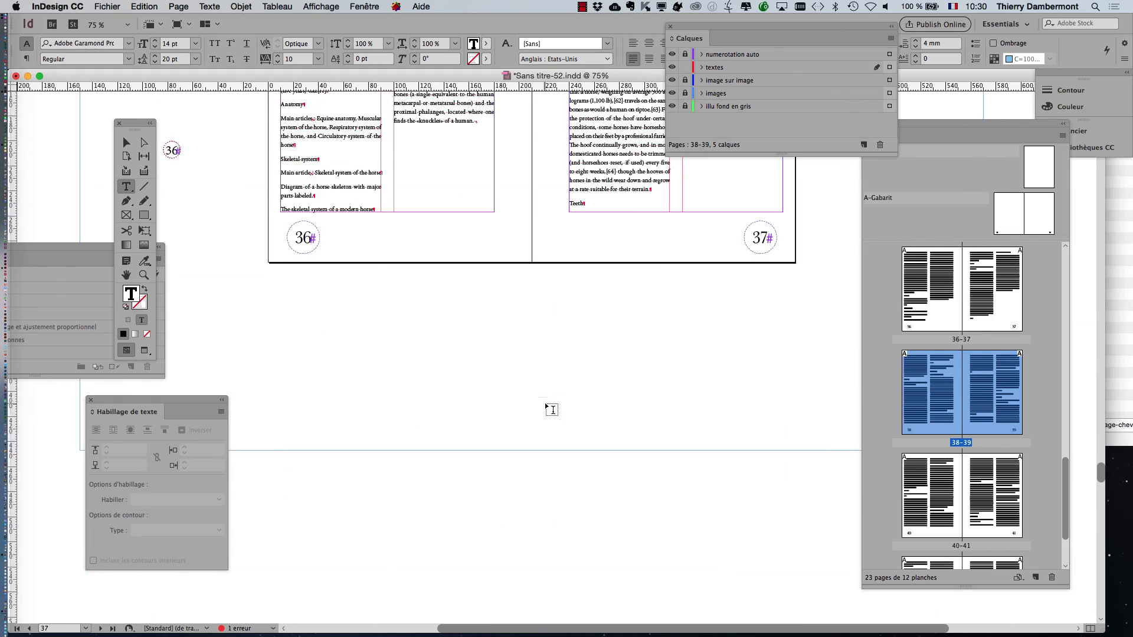
pyautogui.scroll(4, 552, 409)
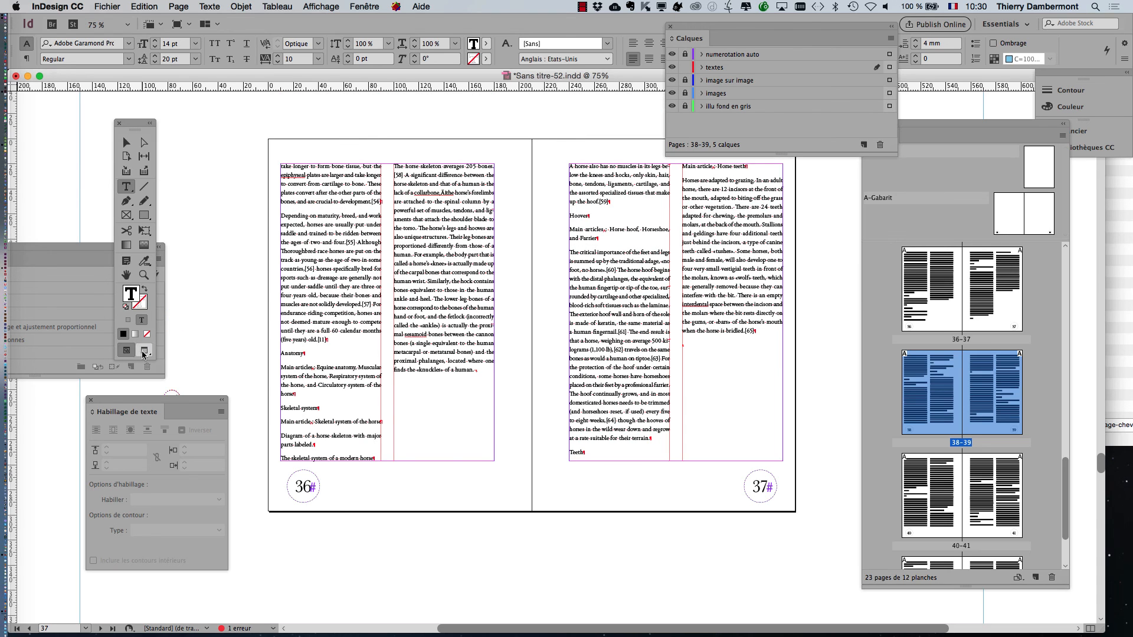
pyautogui.click(143, 352)
pyautogui.click(126, 142)
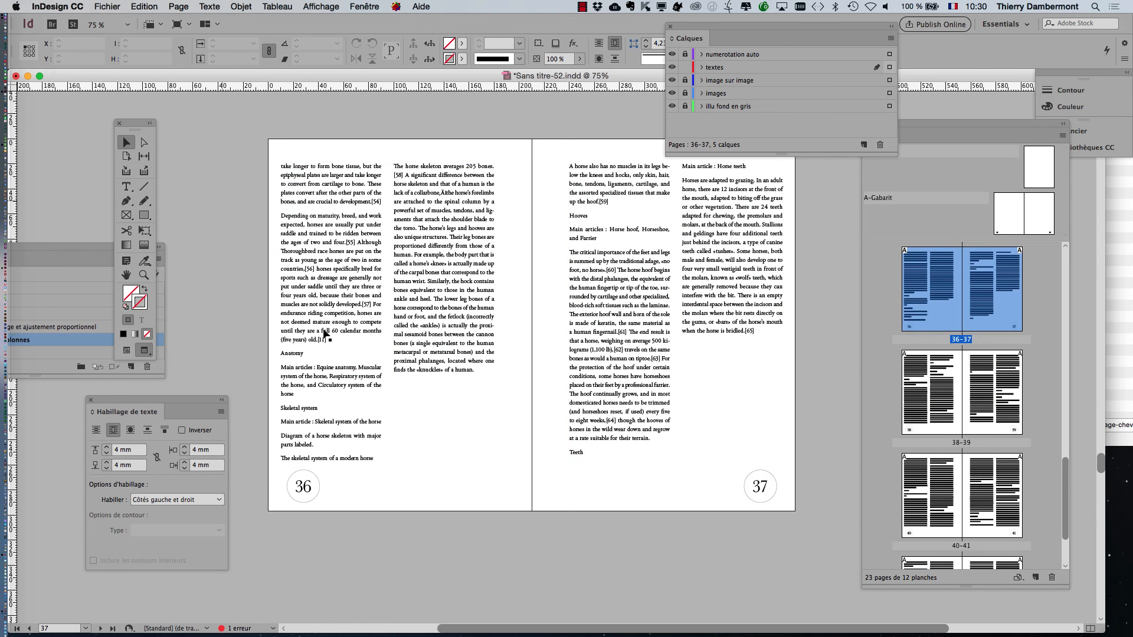
# Step: Examine the layout of the 36–37 spread and the image spread on pages 34–35 in preview
pyautogui.scroll(1, 505, 366)
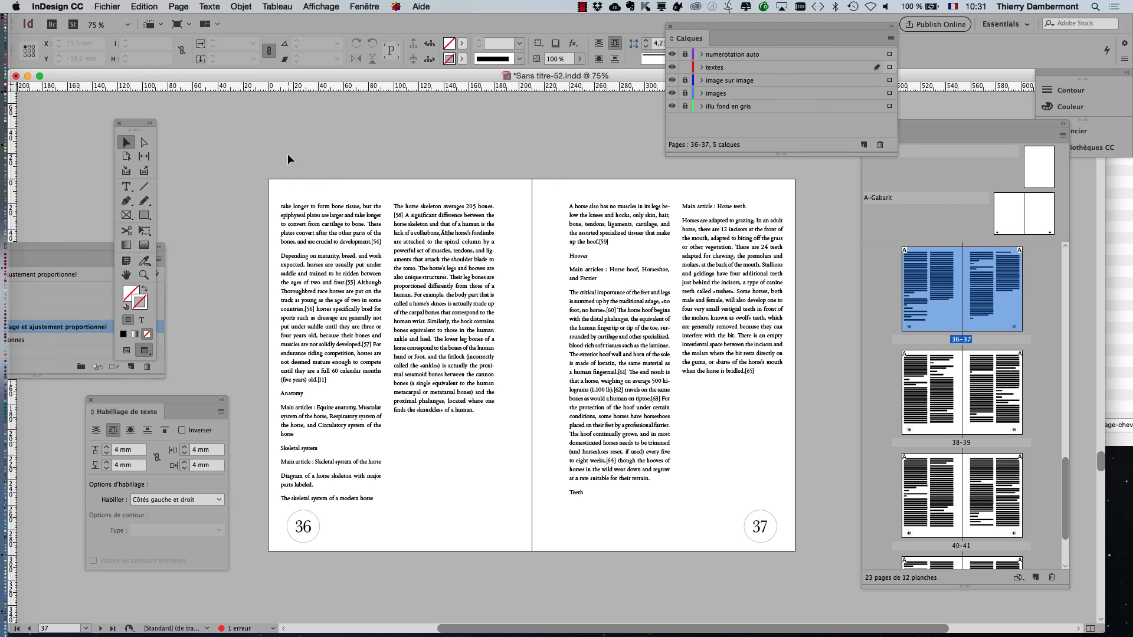
pyautogui.scroll(10, 330, 201)
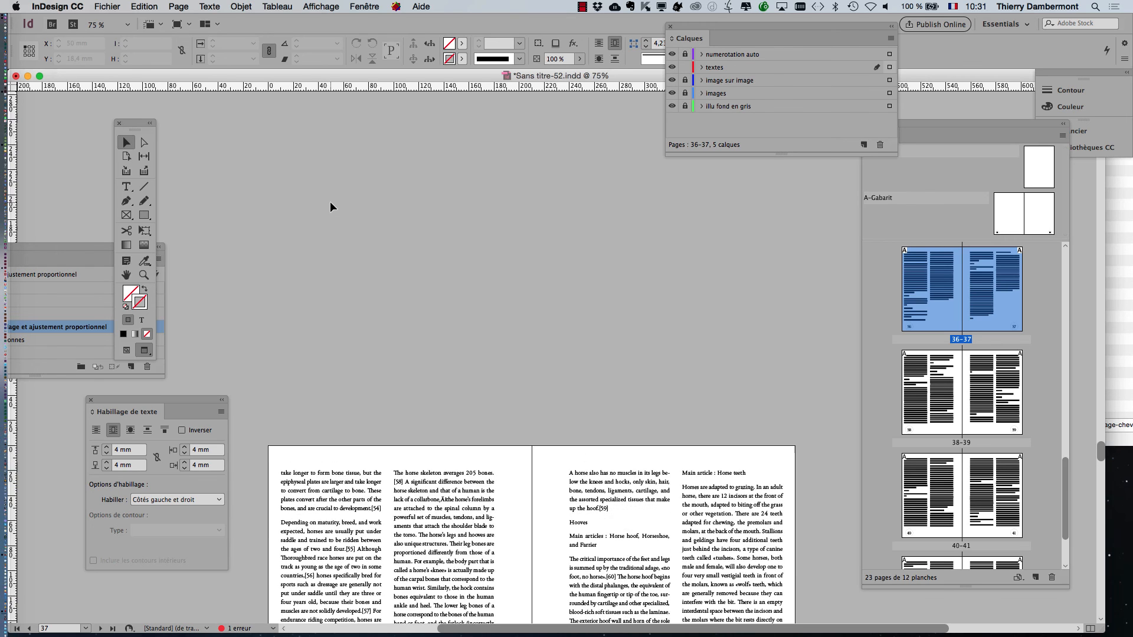
pyautogui.scroll(10, 331, 201)
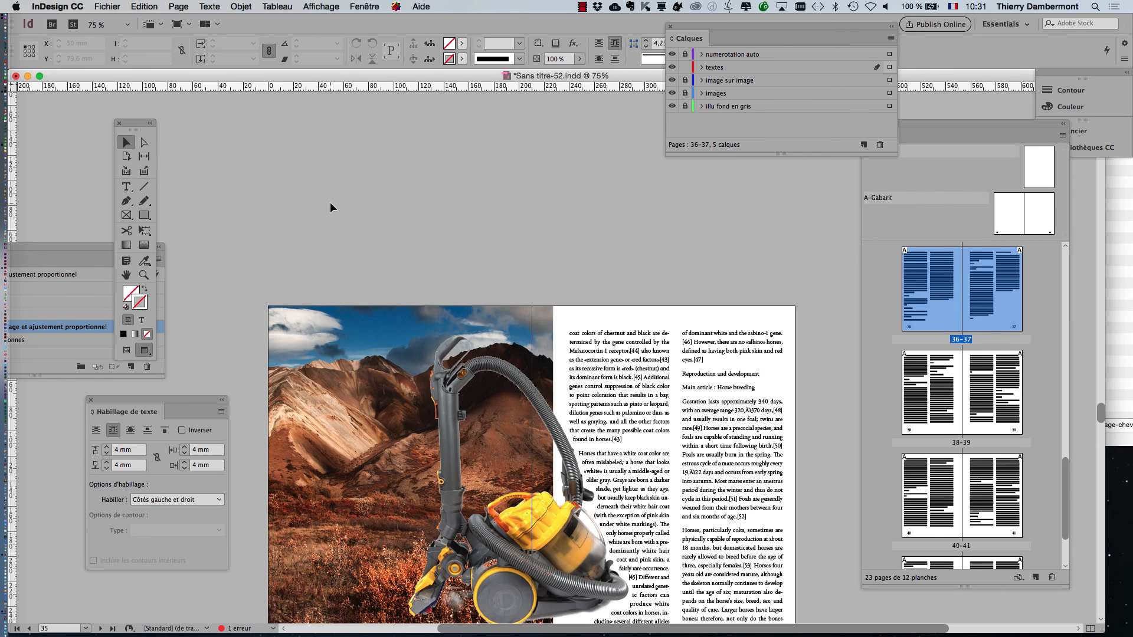
pyautogui.scroll(-5, 330, 202)
pyautogui.scroll(-12, 331, 202)
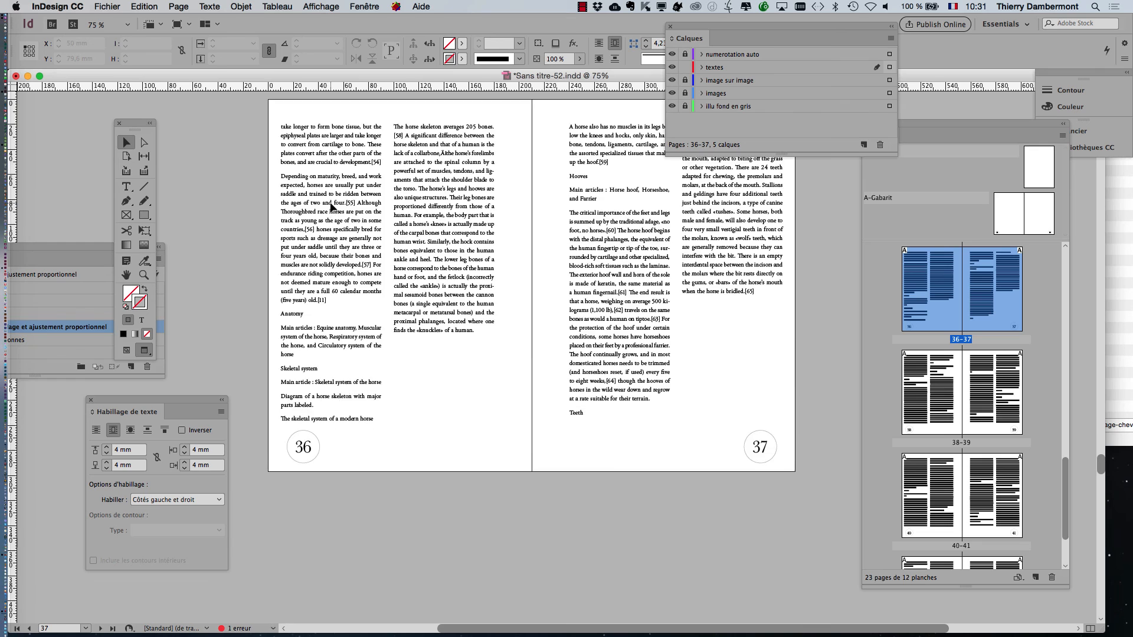
# Step: Go to the 32–33 spread, lock the "textes" layer and unlock the "images" layer
pyautogui.scroll(10, 330, 202)
pyautogui.scroll(15, 331, 207)
pyautogui.click(674, 292)
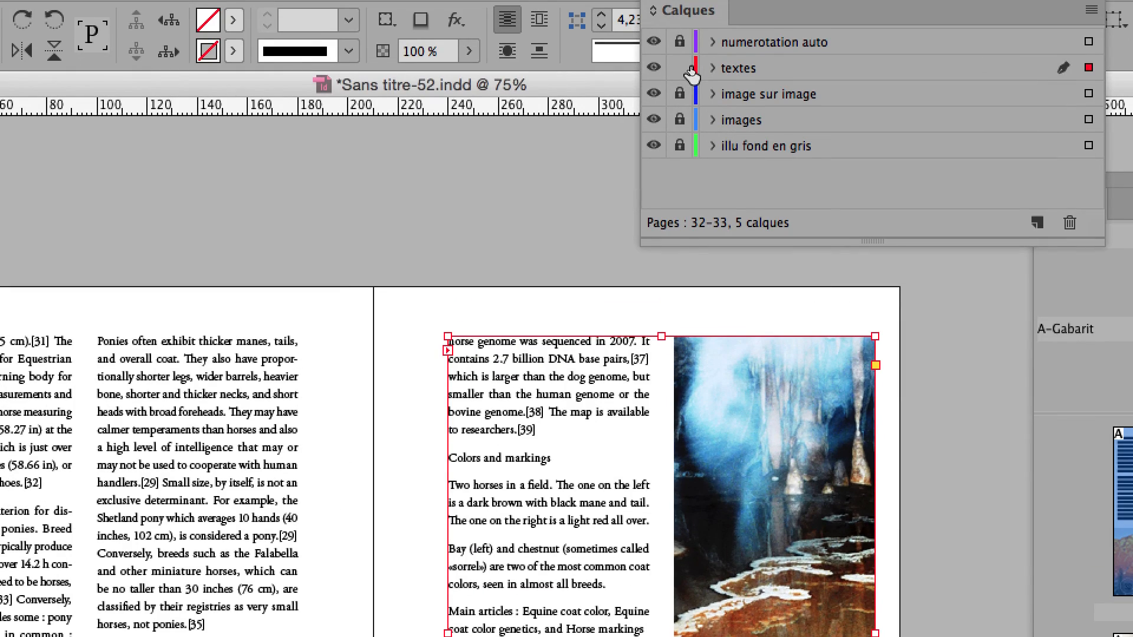
pyautogui.click(688, 69)
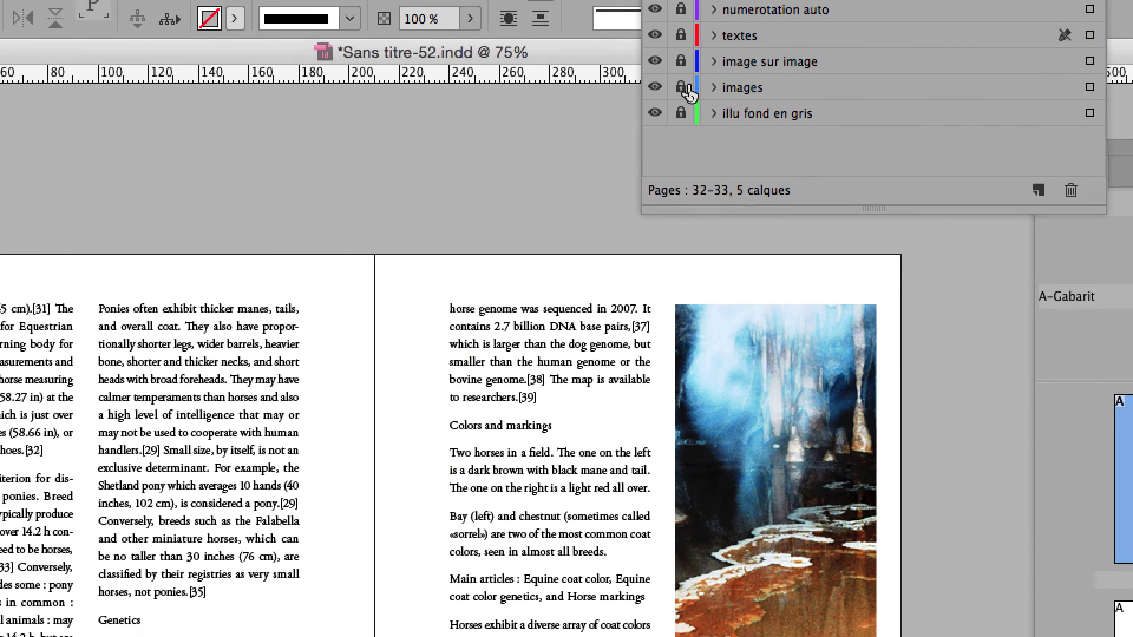
pyautogui.click(680, 120)
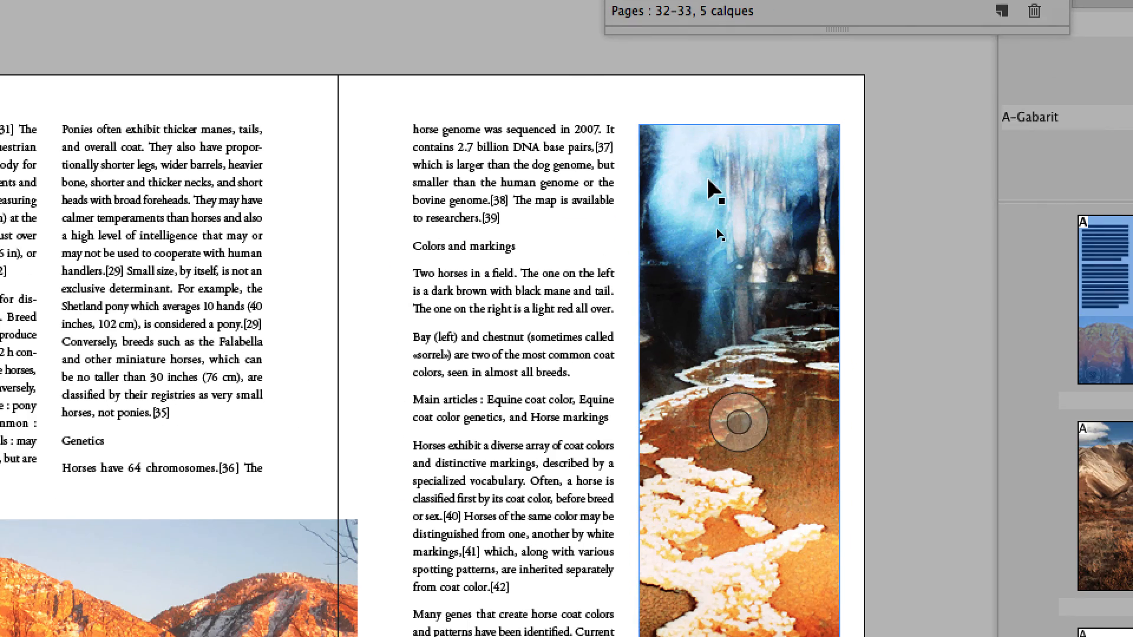
# Step: Move the tall image on page 33 into the first column at X 240 mm, Y 20 mm, checking its alignment in Normal mode, and deselect it
pyautogui.click(702, 372)
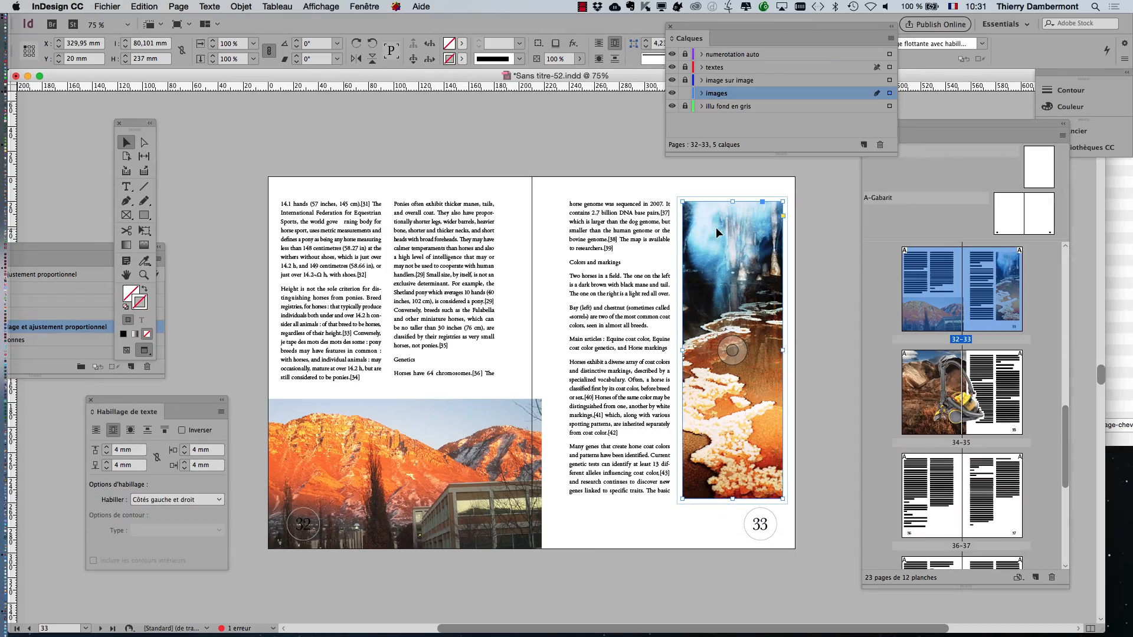
pyautogui.moveTo(715, 208); pyautogui.dragTo(555, 207)
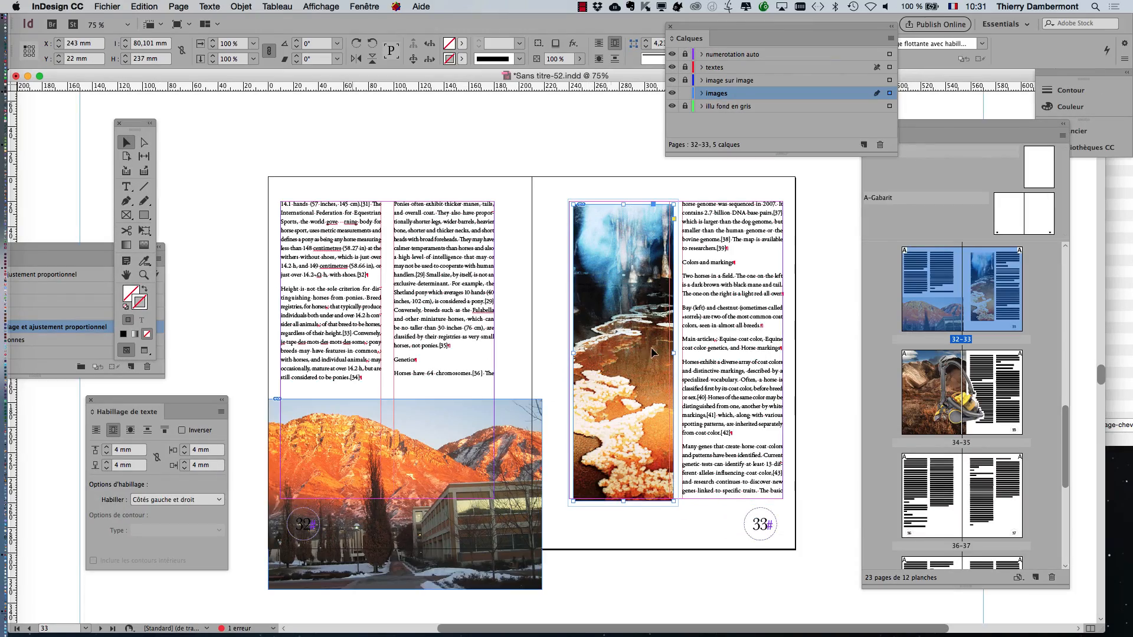
pyautogui.press('w')
pyautogui.scroll(2, 648, 271)
pyautogui.scroll(1, 649, 271)
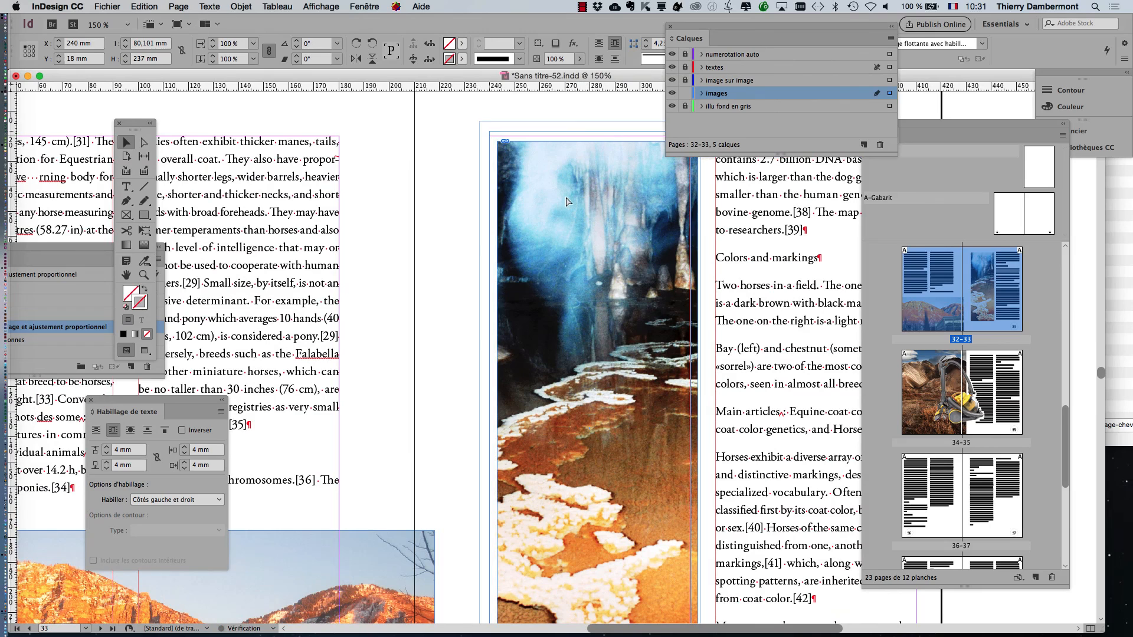
pyautogui.scroll(-2, 598, 265)
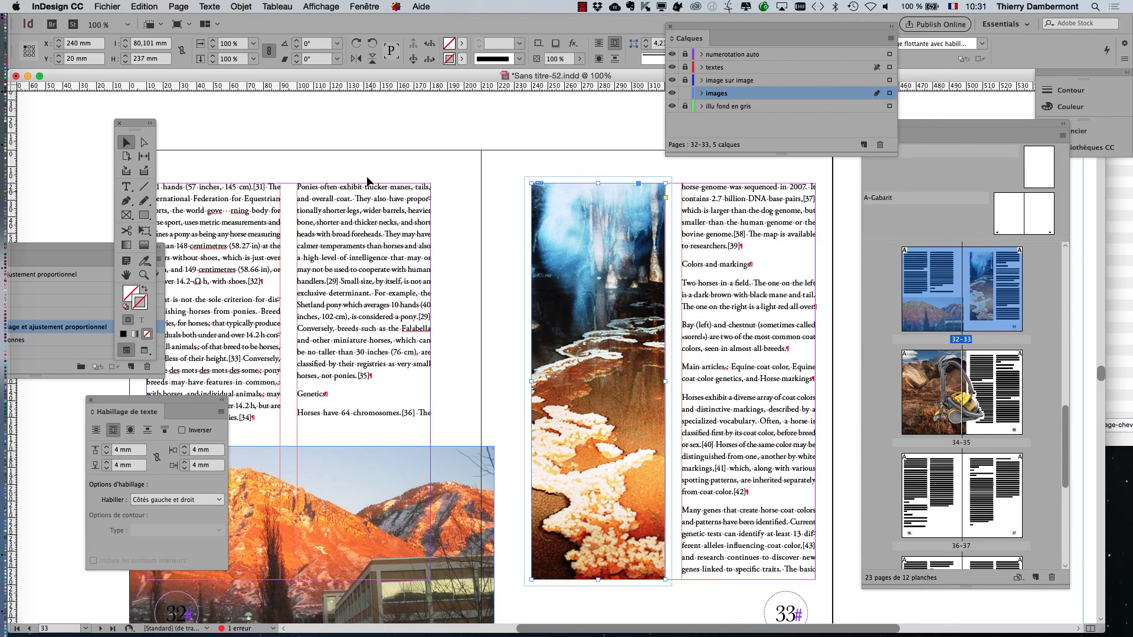
pyautogui.click(374, 148)
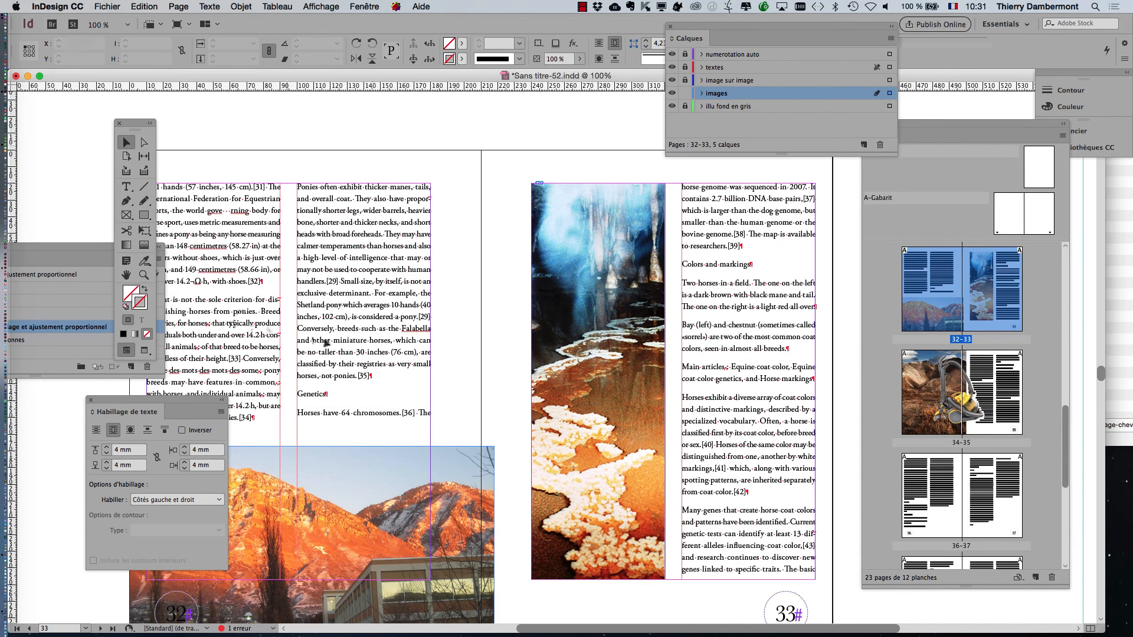
# Step: Return to Preview screen mode and check how the text flows around the moved image on the 32–33 spread
pyautogui.press('w')
pyautogui.scroll(-2, 507, 427)
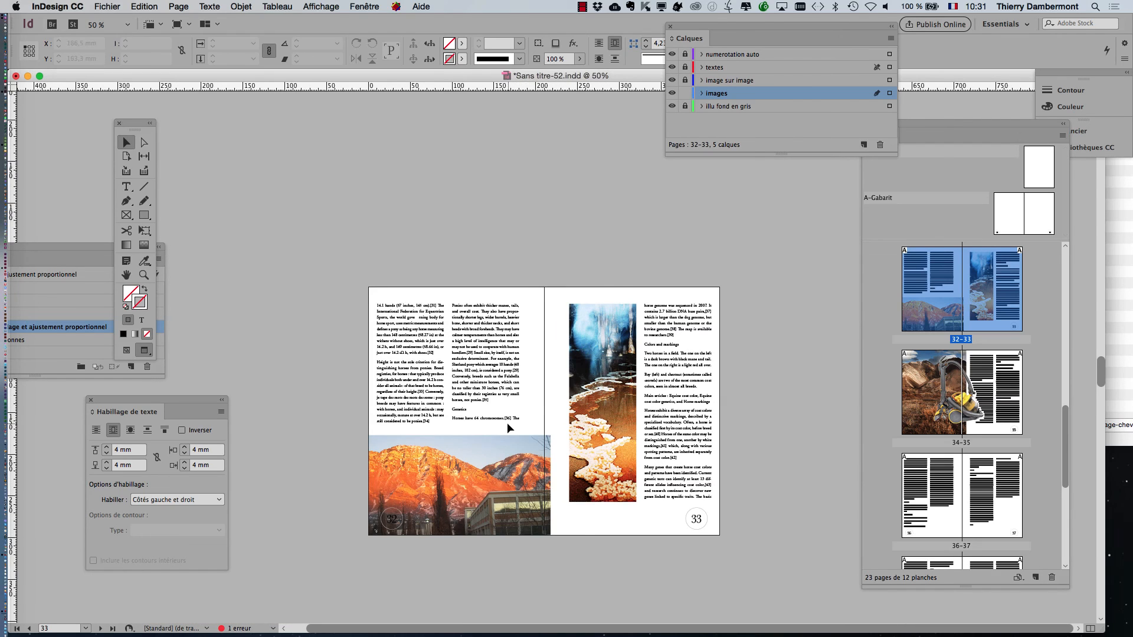
pyautogui.scroll(-2, 587, 493)
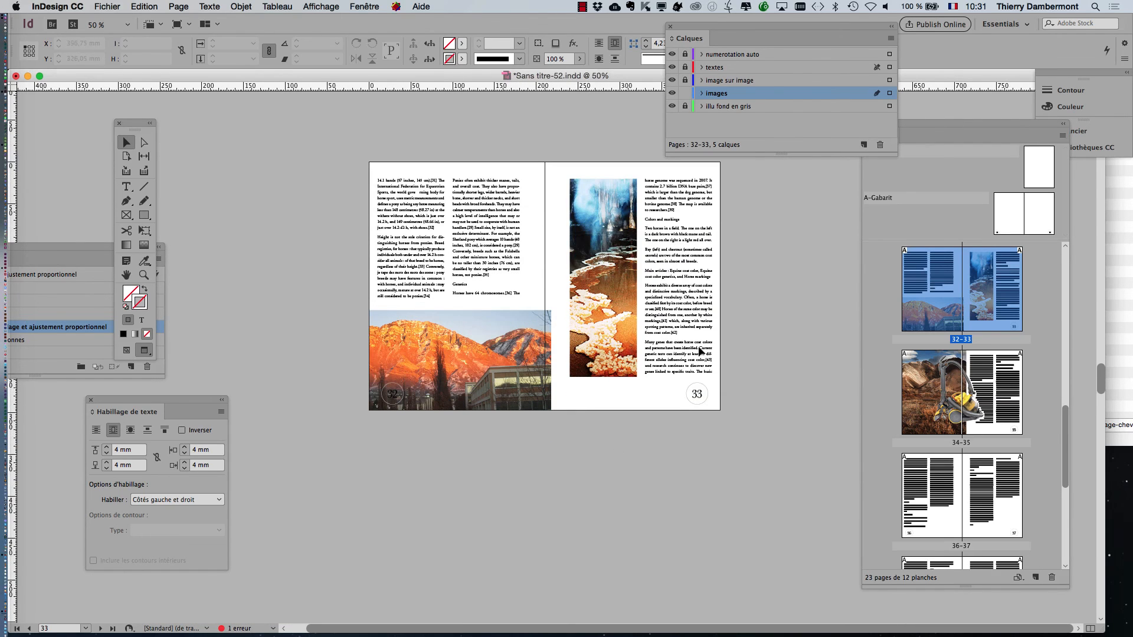